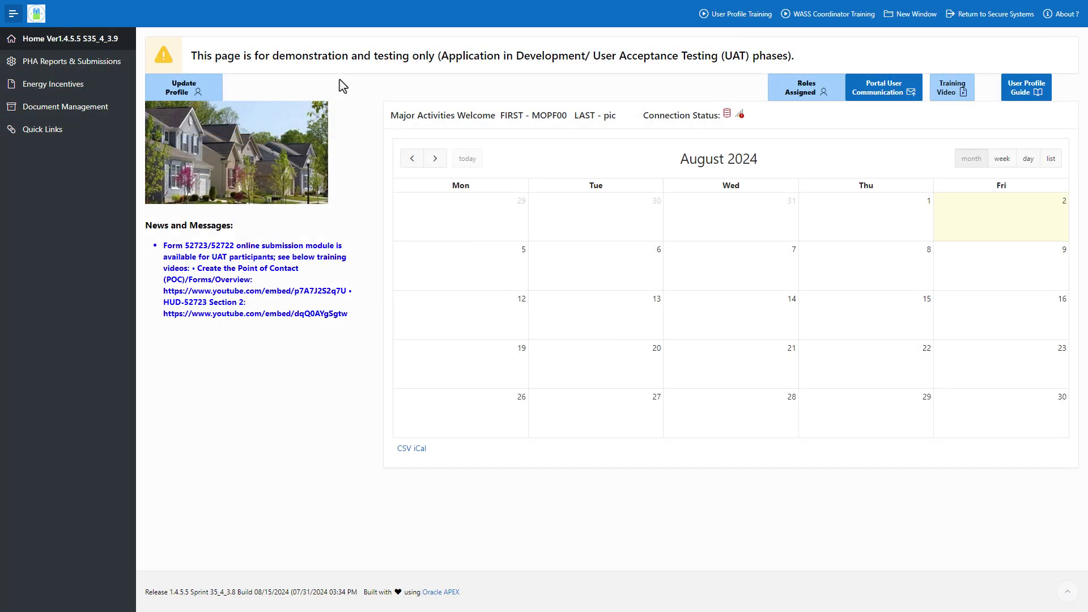
Go to PHA Reports & Submissions > PHA Submissions > Rate Reduction Incentive (RRI).
click(110, 72)
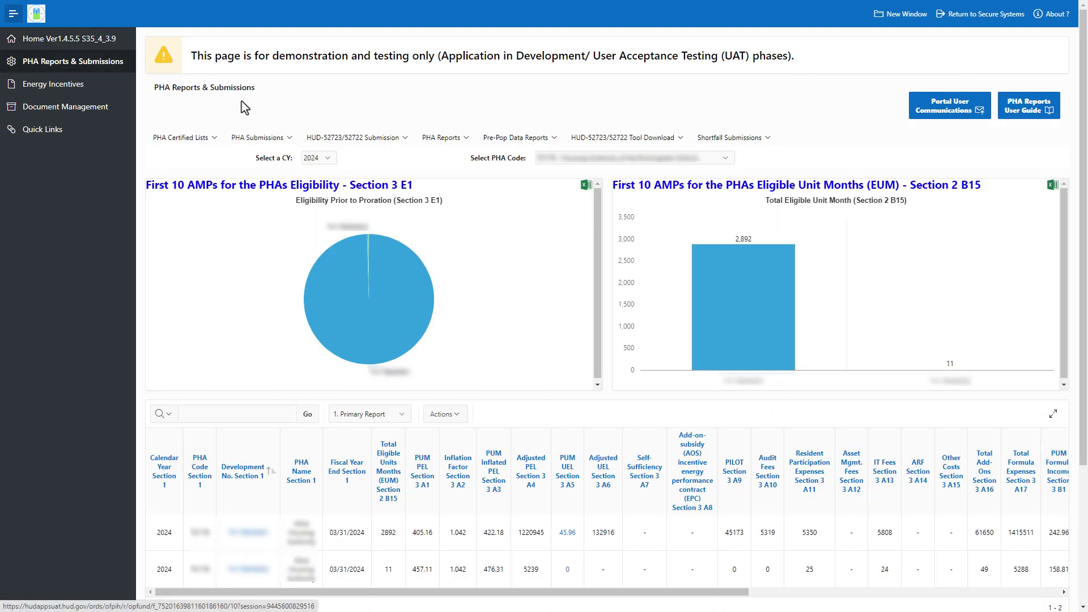
click(290, 140)
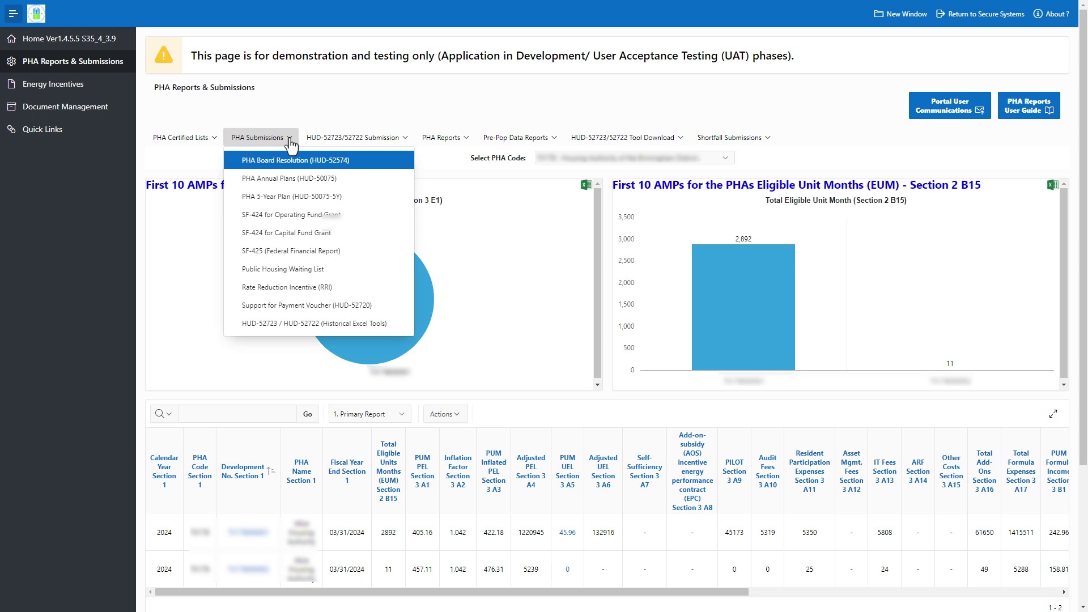
click(342, 289)
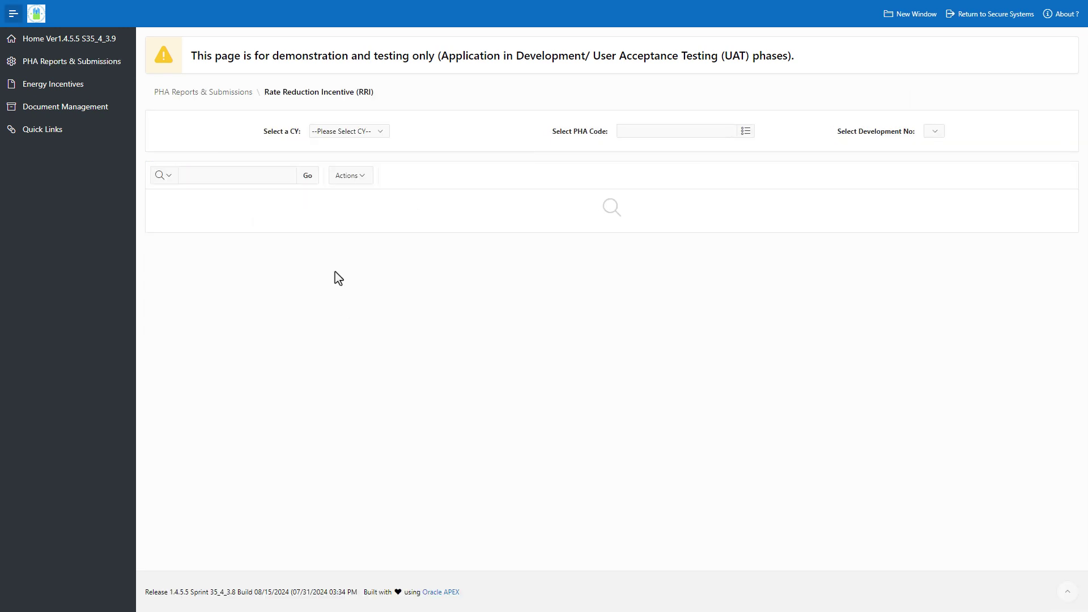
Filter the RRI page to CY 2025, the housing authority's PHA code and its development number.
click(382, 132)
click(369, 153)
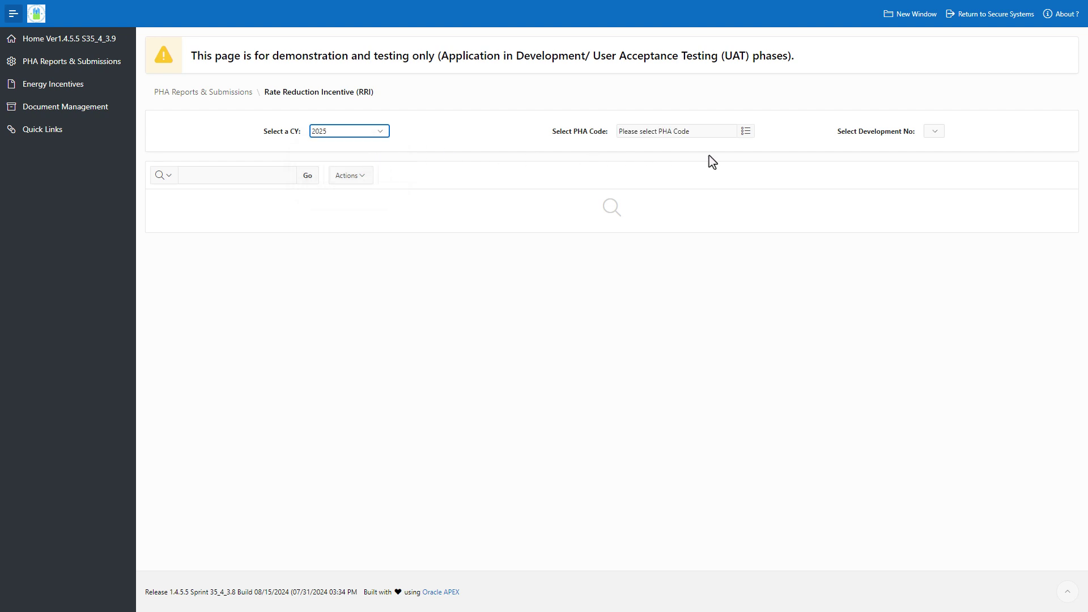
click(745, 132)
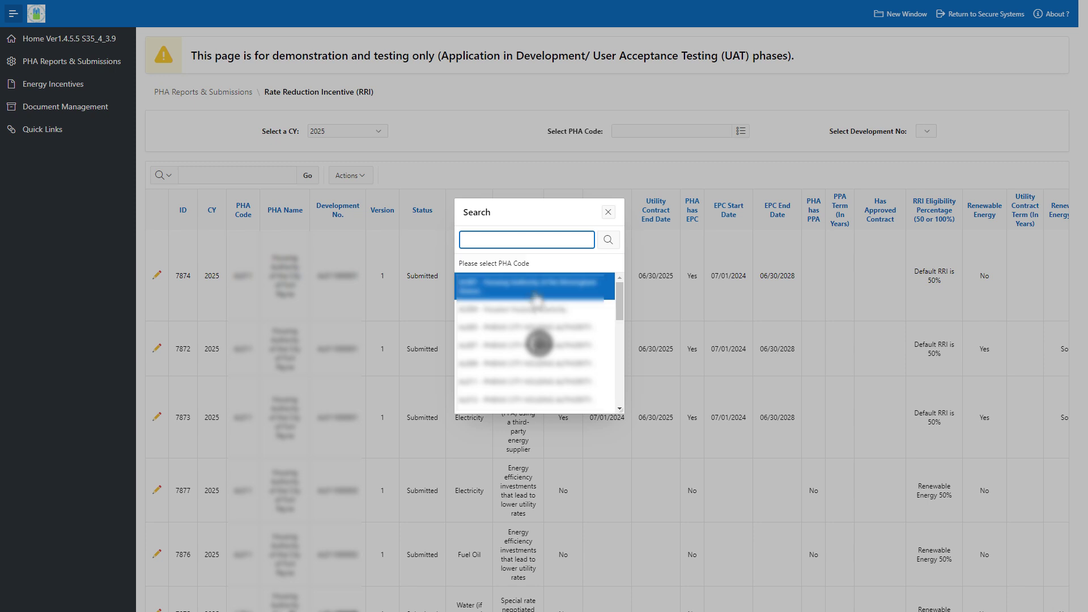
click(527, 288)
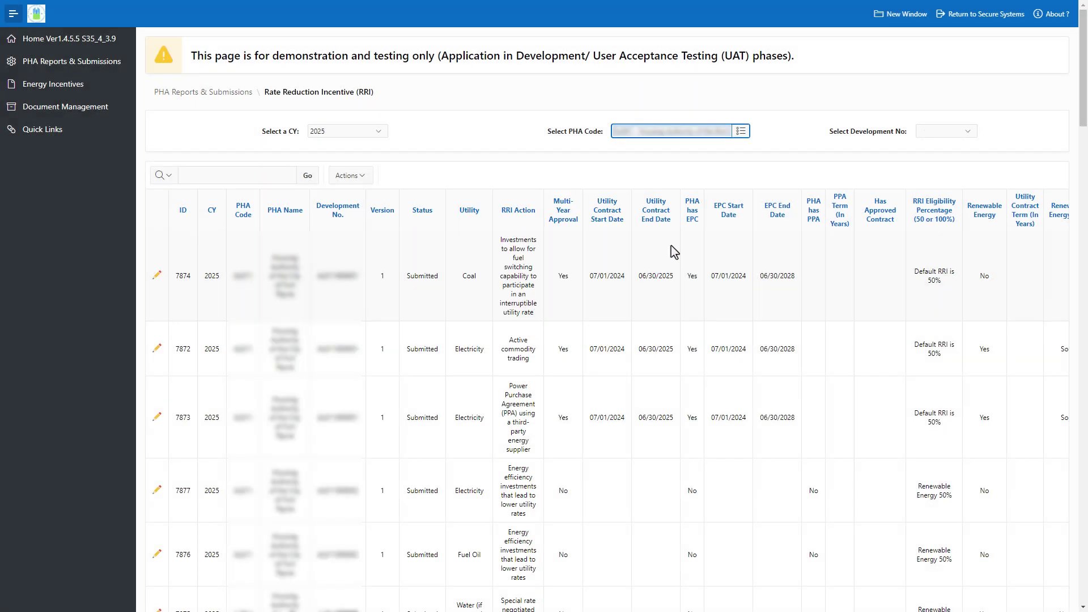
click(977, 132)
click(970, 159)
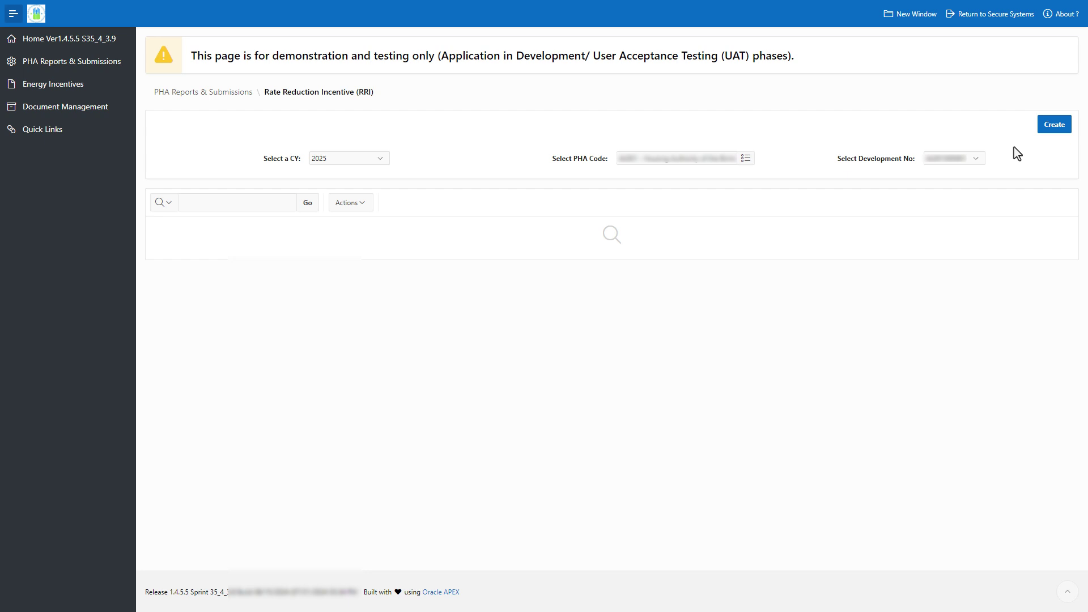
Create a new RRI record with Utility Type set to Electricity.
click(1054, 127)
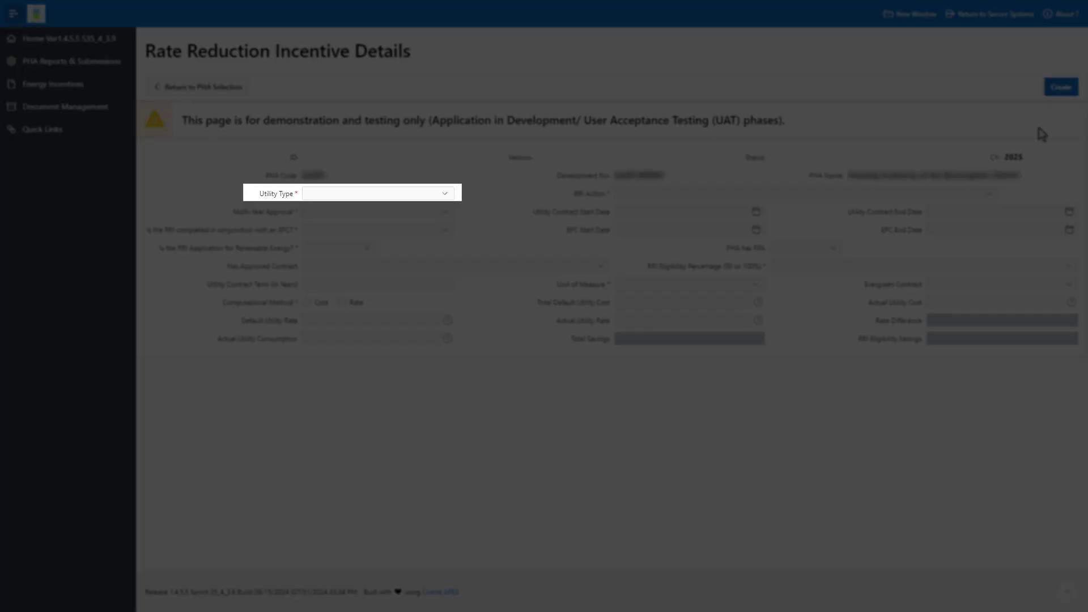
click(447, 195)
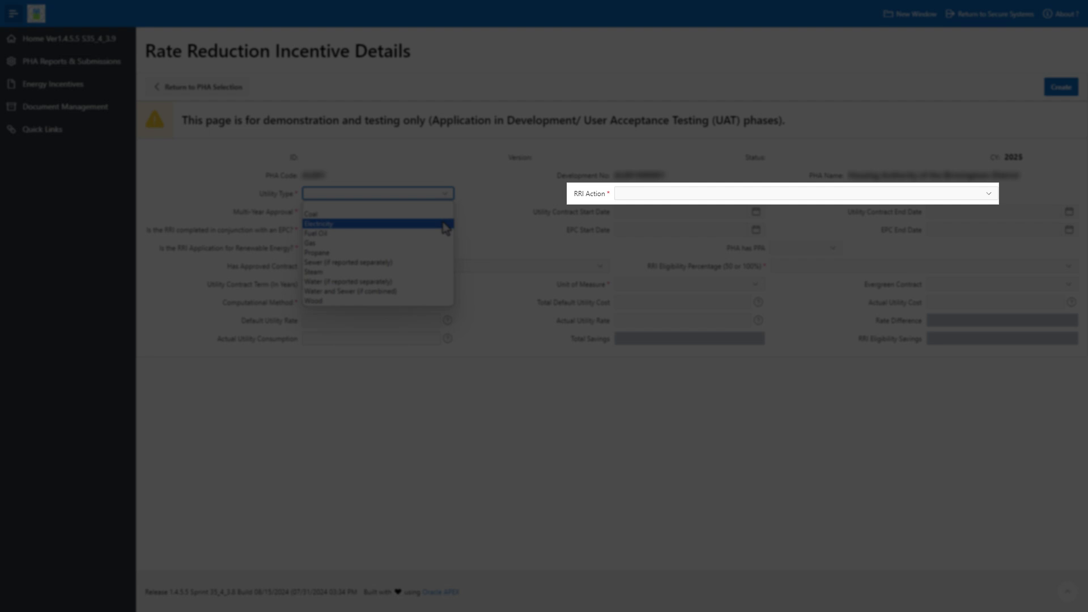
click(446, 224)
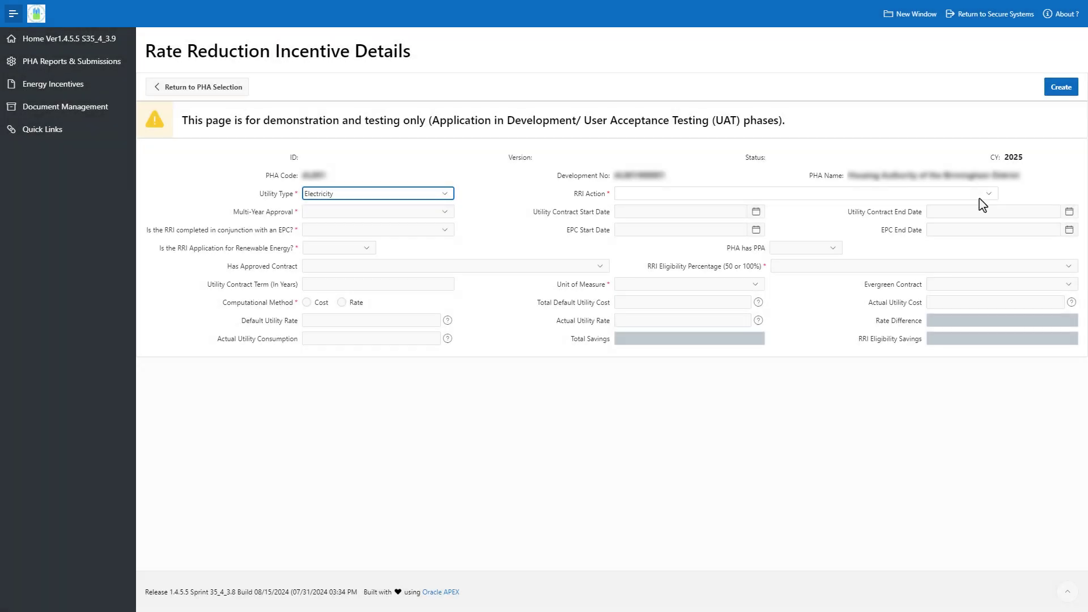
click(989, 195)
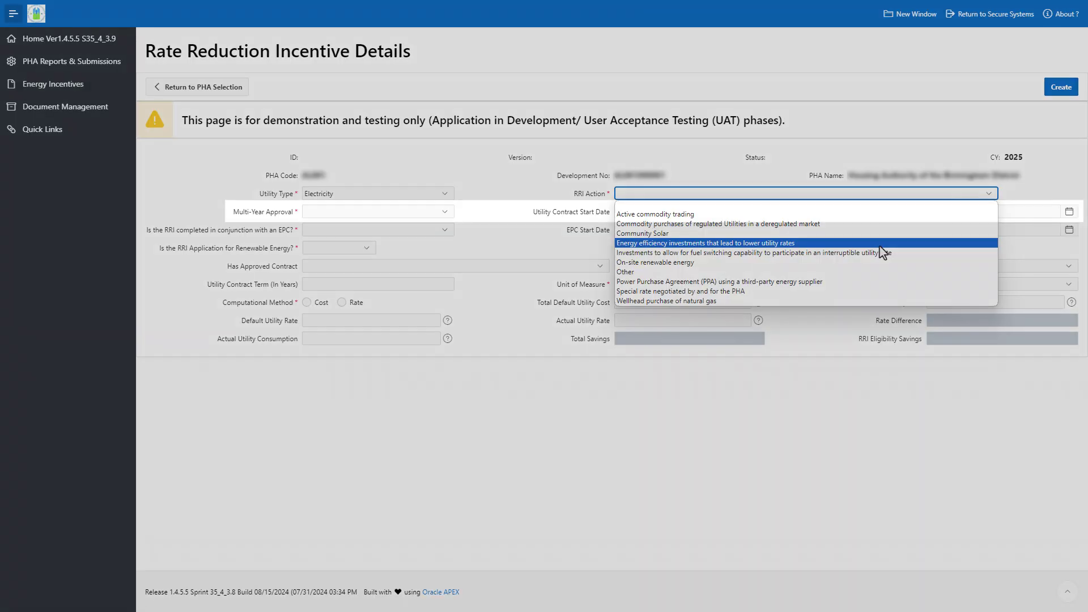
Set RRI Action to Energy efficiency investments and Multi-Year Approval to Yes.
click(880, 246)
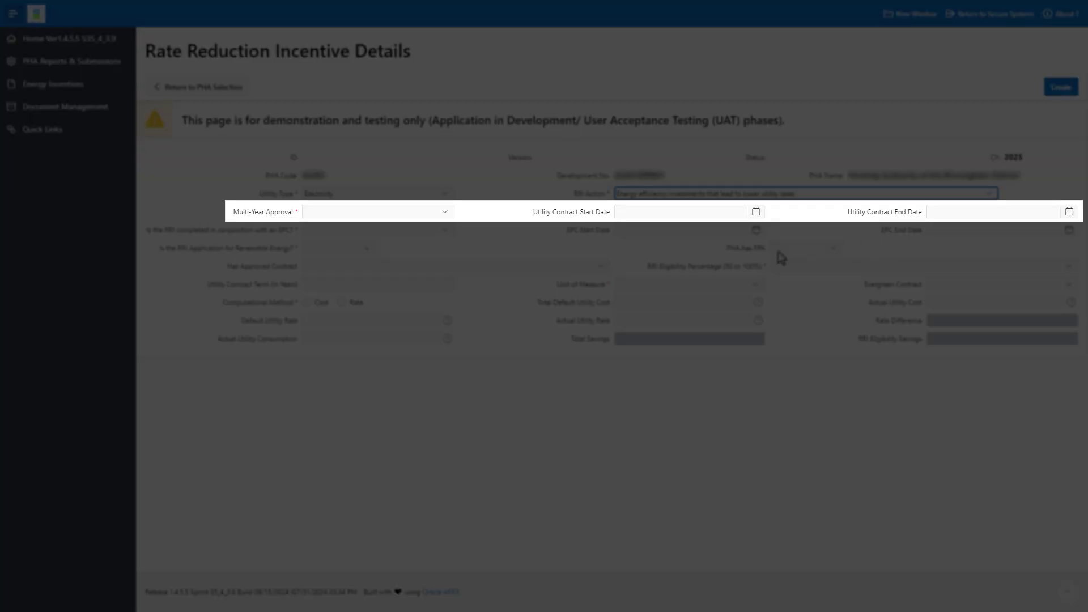
click(447, 213)
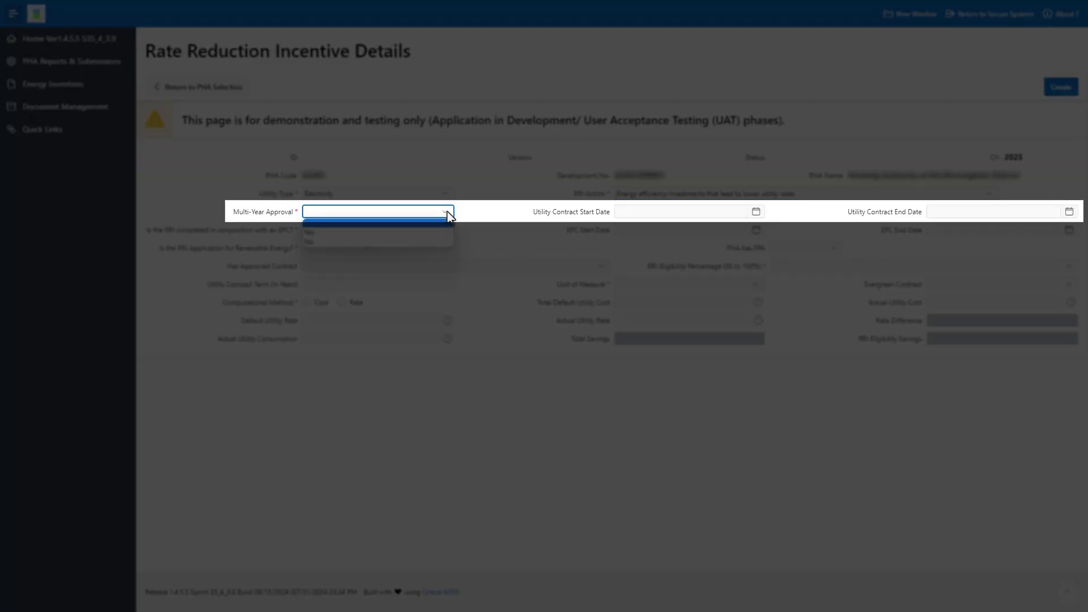
click(438, 243)
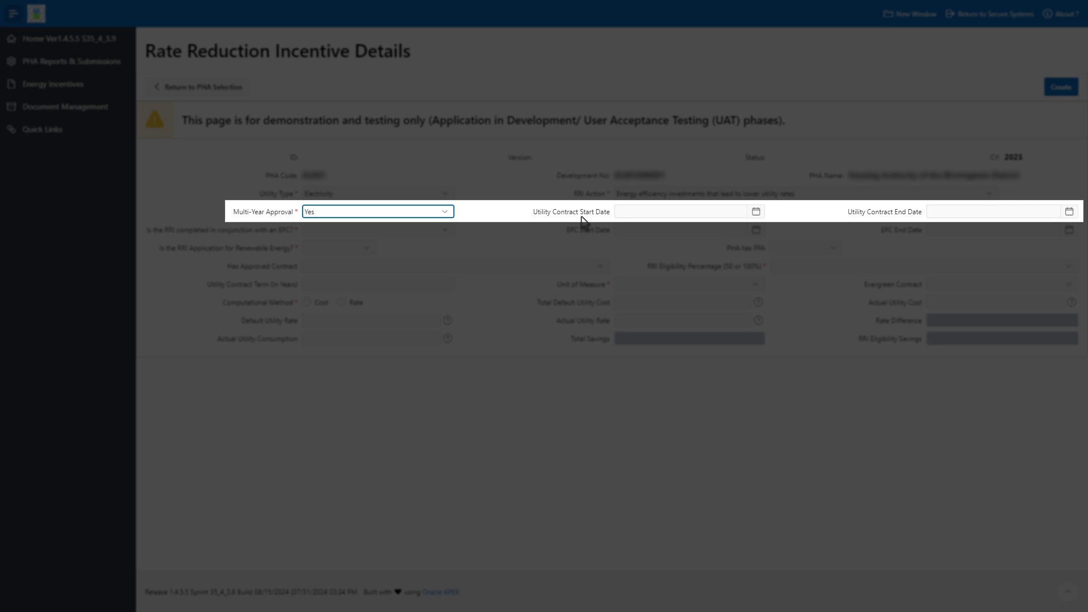
Set the utility contract Start Date to 01/01/2024 and End Date to 01/01/2029.
click(755, 212)
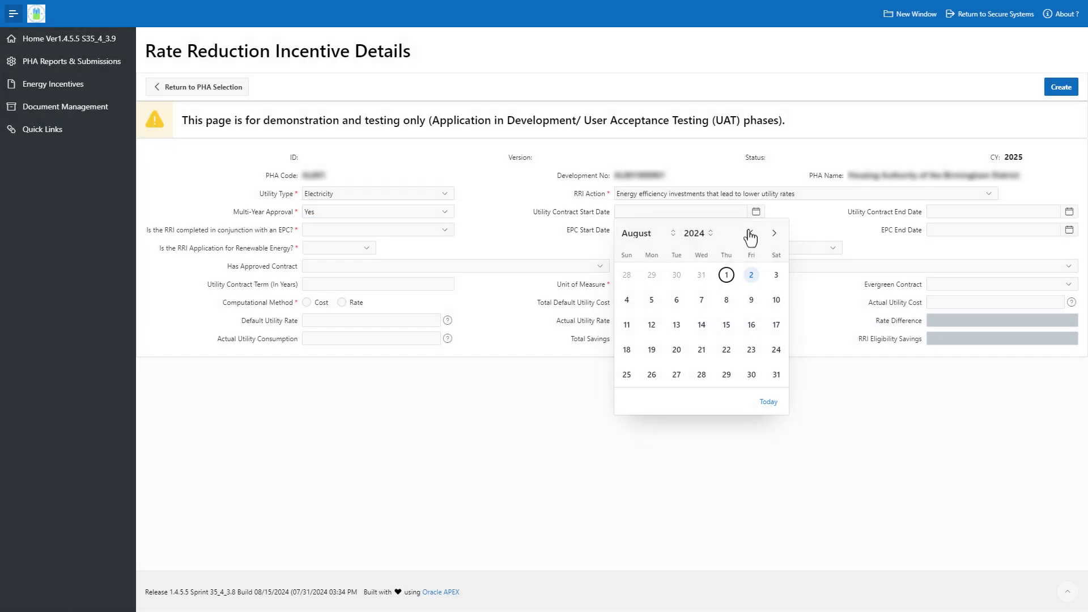
click(752, 232)
click(753, 234)
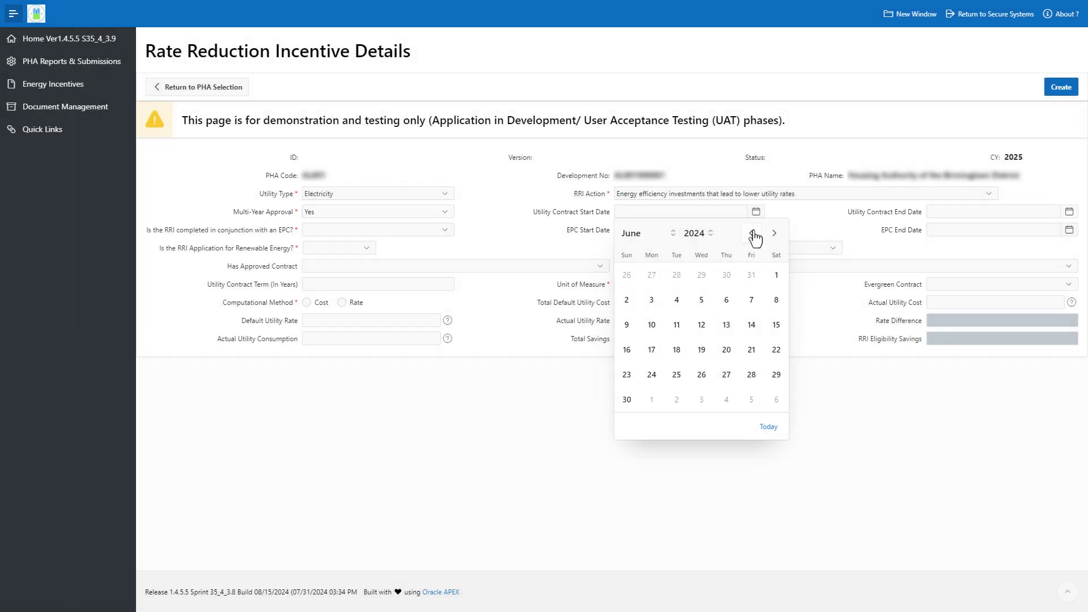
click(752, 233)
click(752, 233)
click(751, 233)
click(752, 233)
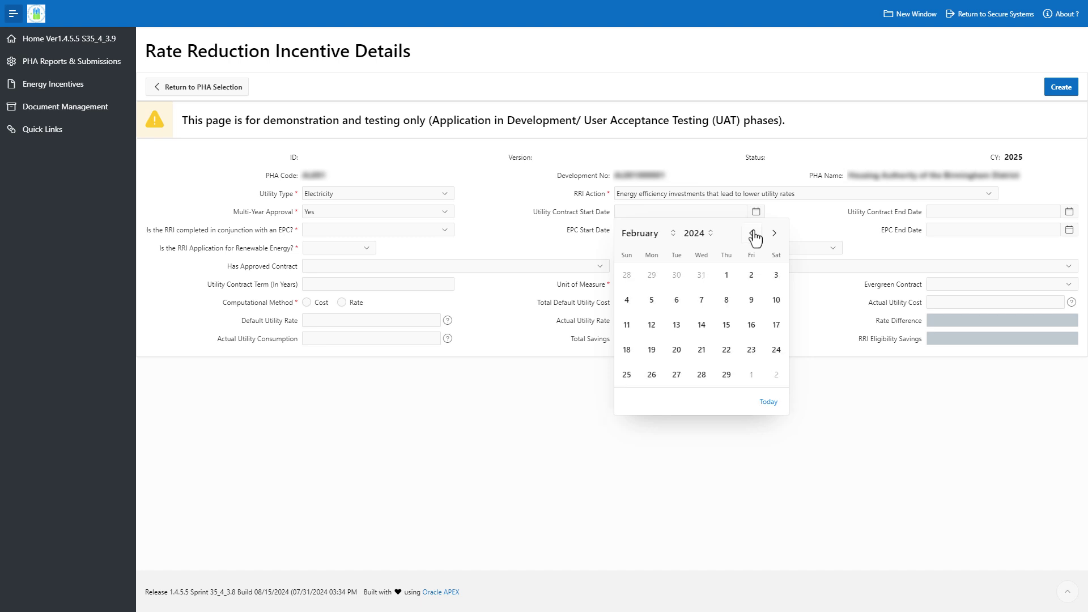
click(751, 233)
click(651, 274)
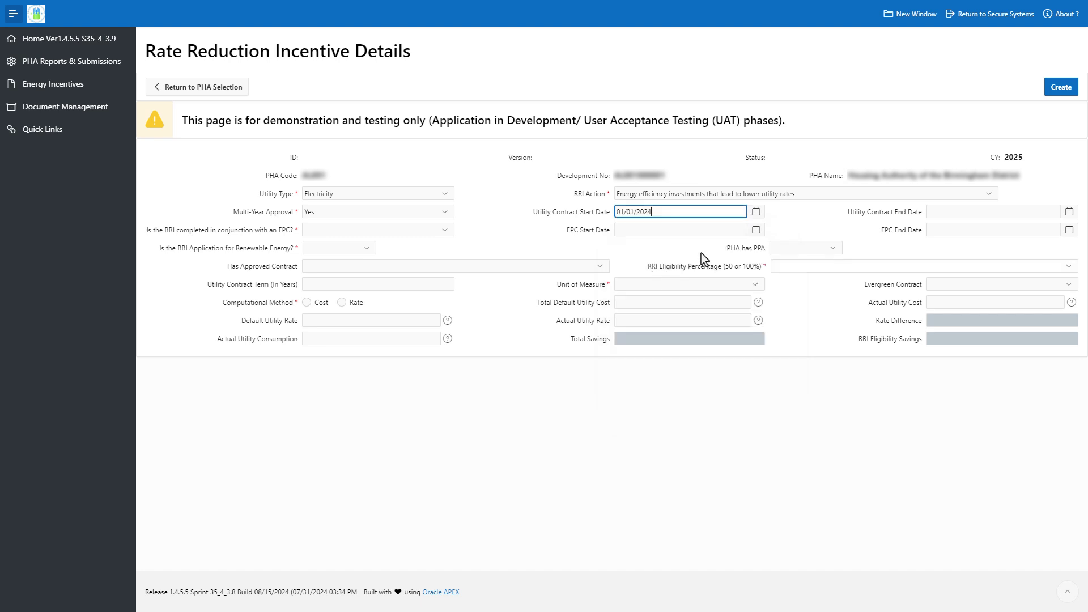
click(960, 210)
text(01/0)
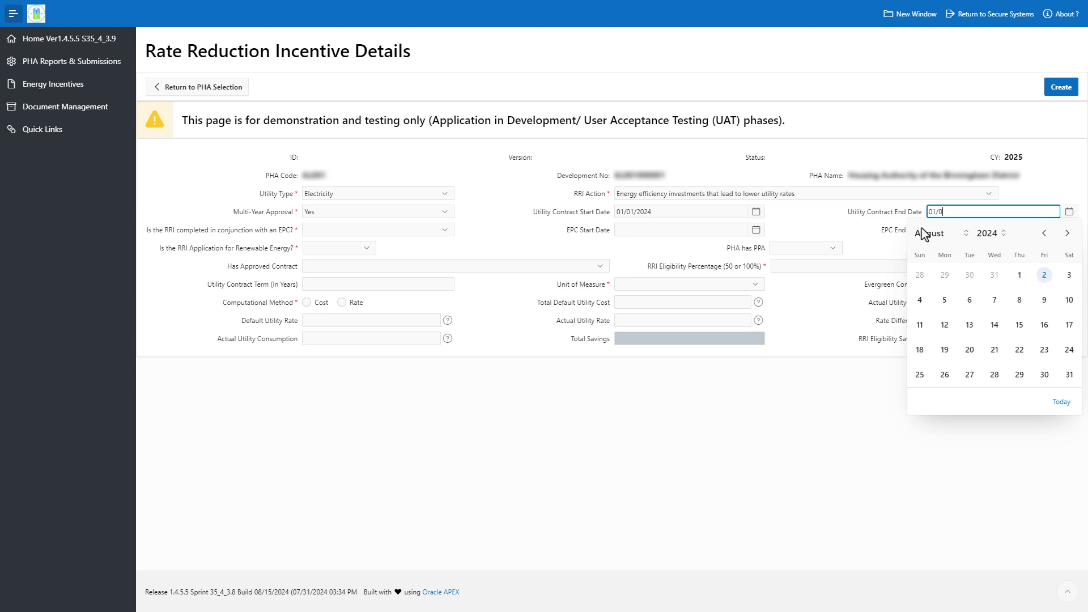
text(1/2029)
click(827, 215)
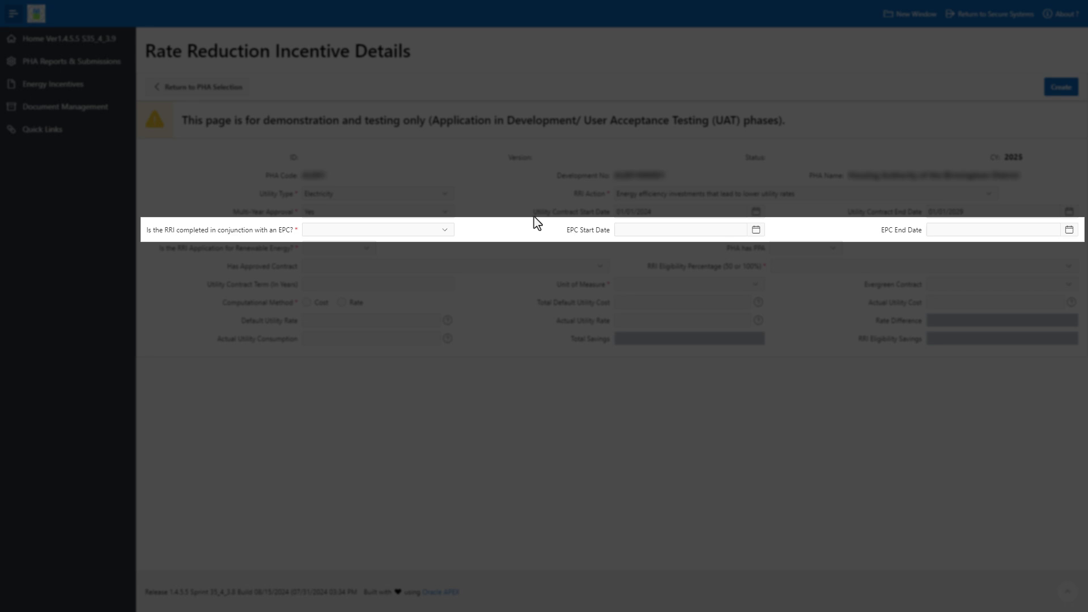
Answer EPC Yes with EPC dates 01/01/2024 to 01/01/2029, and Renewable Energy Yes.
click(446, 233)
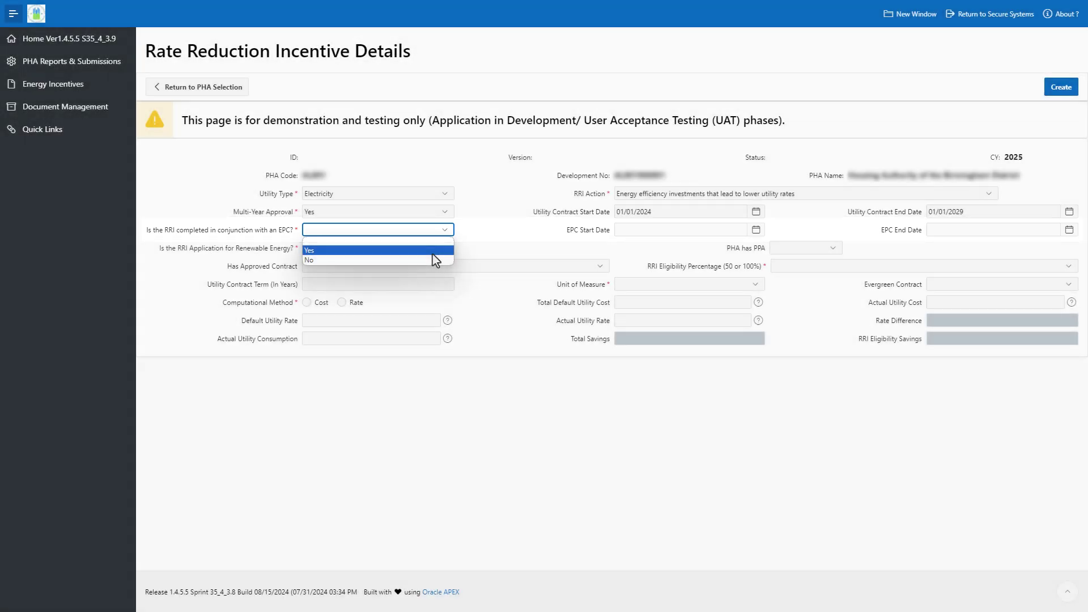
click(432, 253)
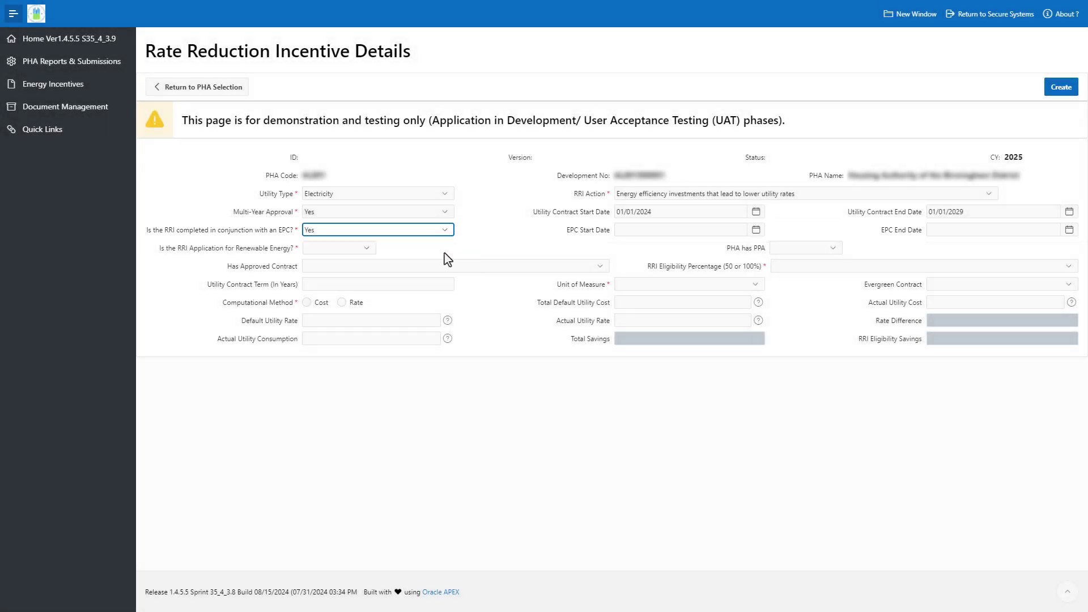
click(478, 250)
click(655, 230)
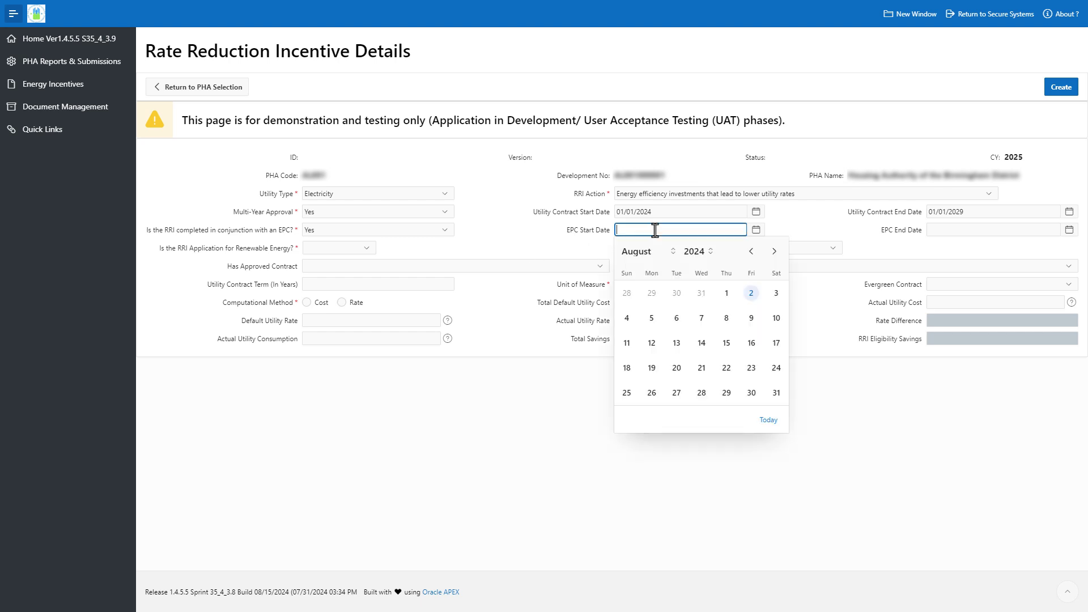
text(01/01/2024)
click(804, 220)
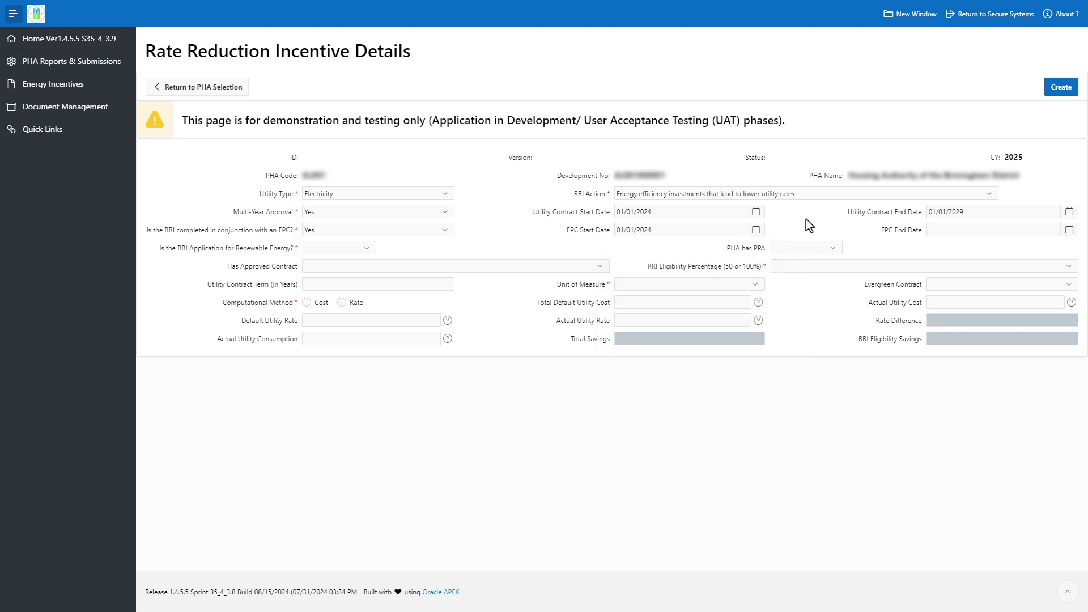
click(947, 230)
text(01/01)
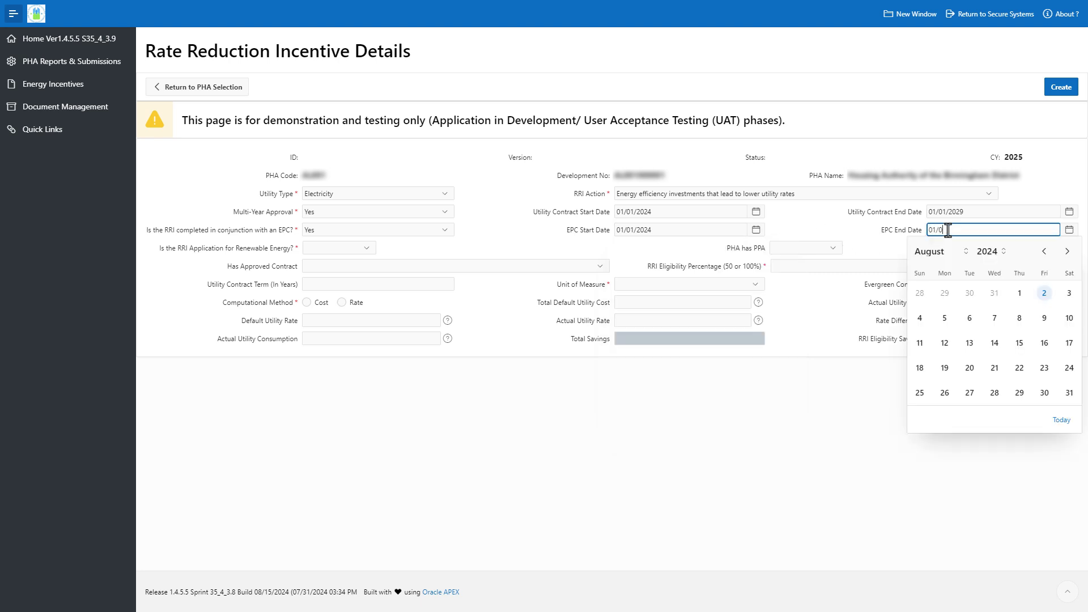
text(/2029)
click(817, 227)
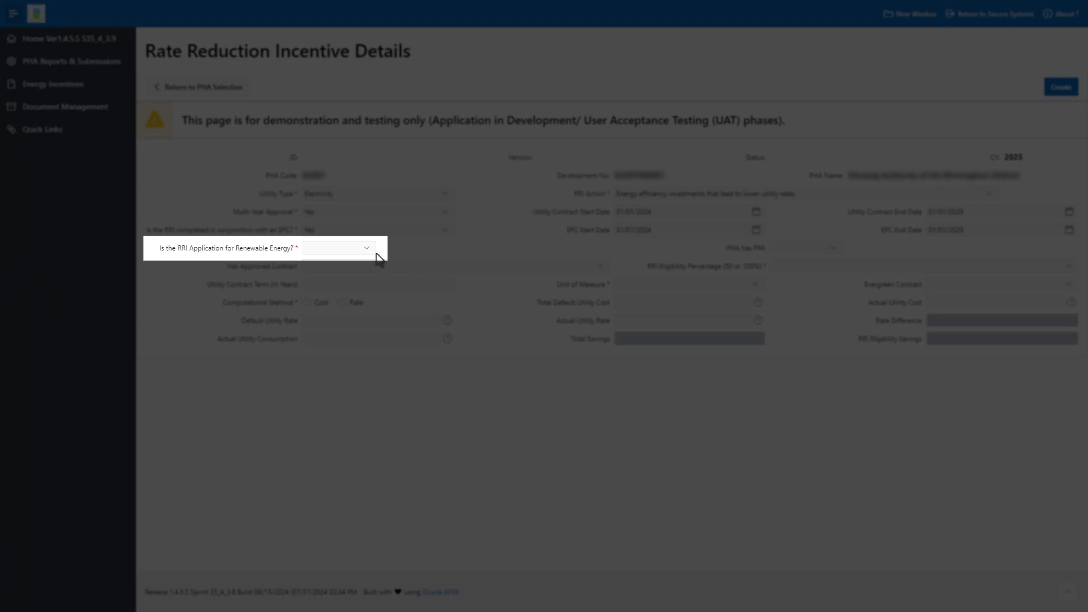
click(364, 249)
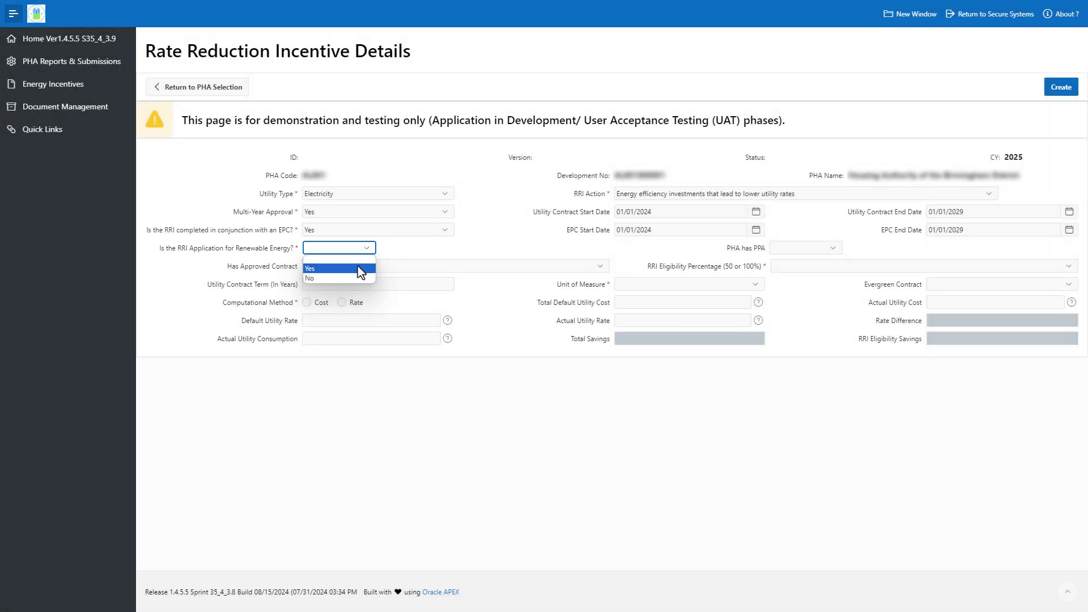
click(360, 269)
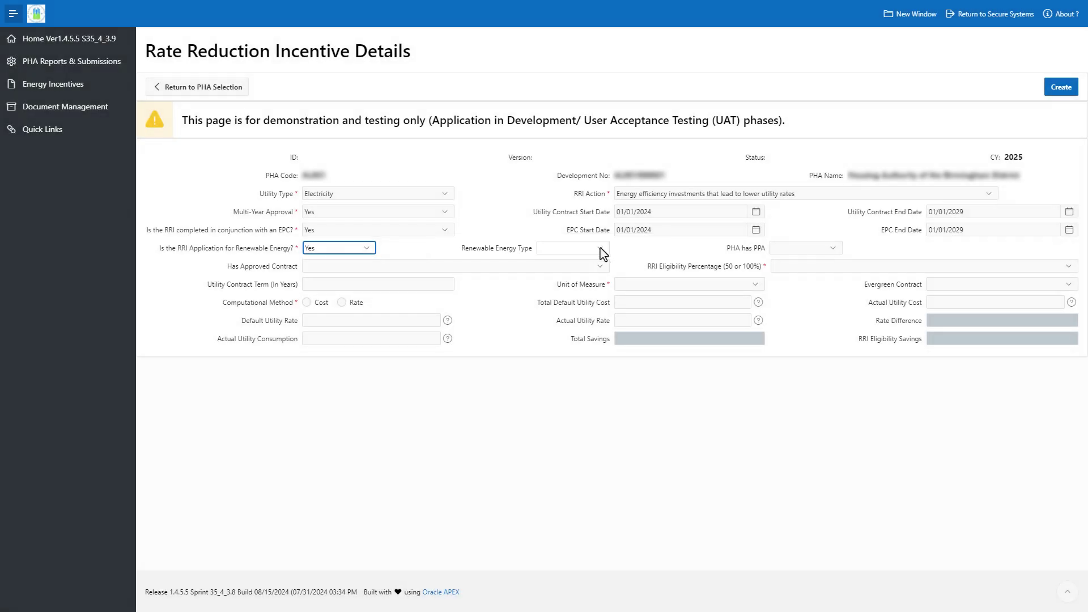
Choose Solar as Renewable Energy Type and Renewable Energy 50% as RRI Eligibility Percentage.
click(599, 248)
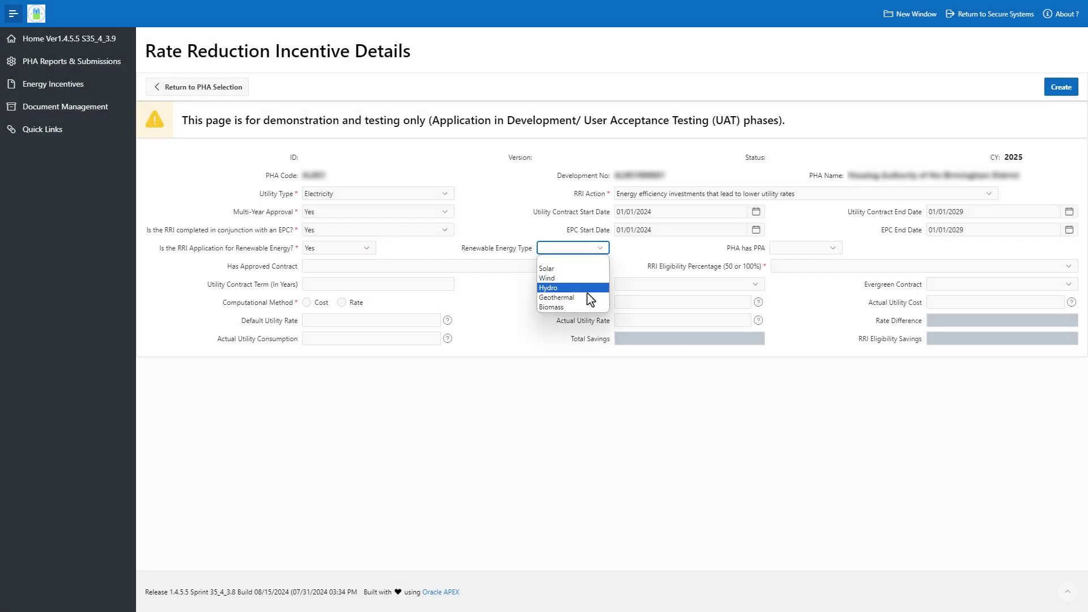
click(575, 270)
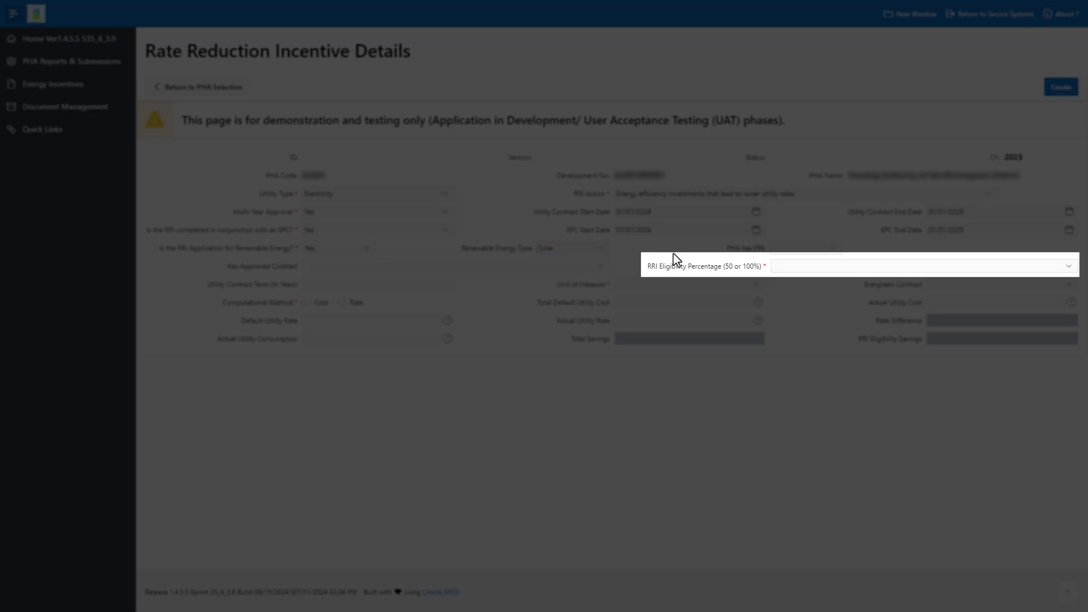
click(800, 265)
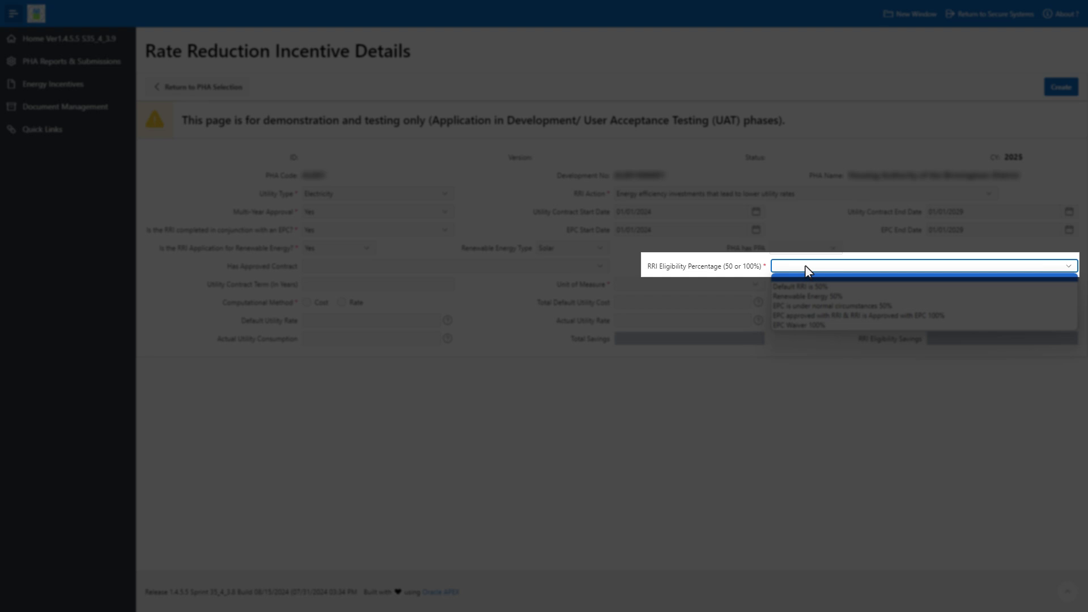
click(807, 296)
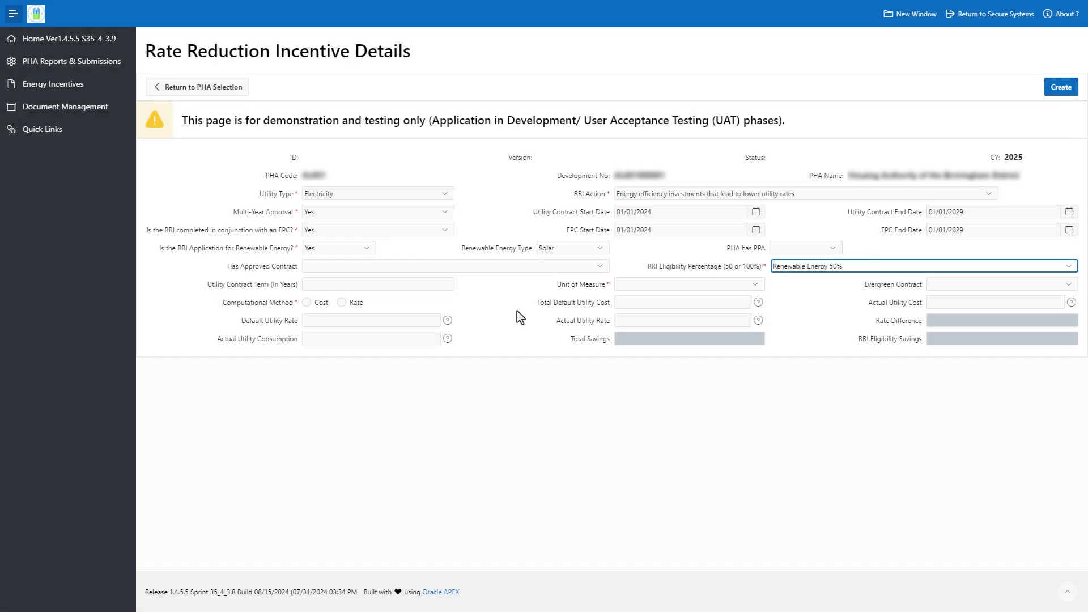
Set Unit of Measure to Kilowatt Hours (KWH) and Computational Method to Cost.
click(653, 285)
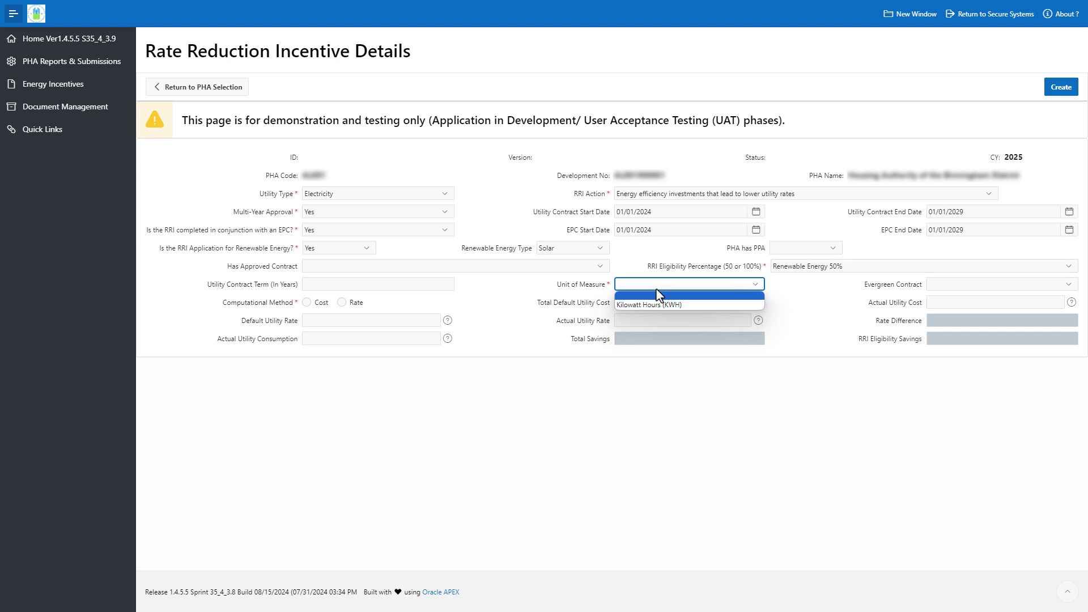
click(657, 309)
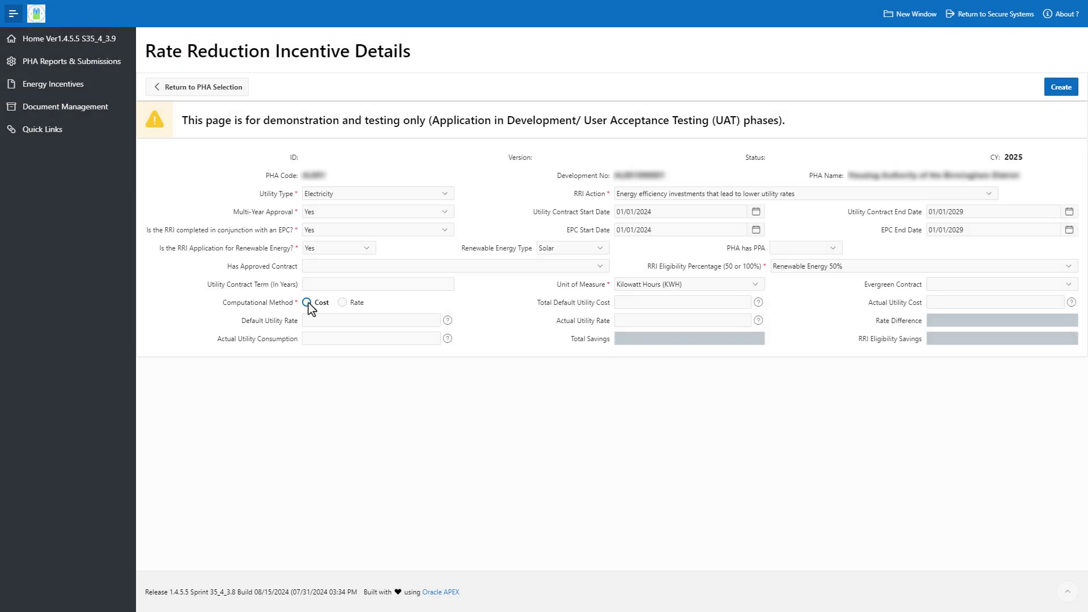
click(307, 303)
Save the new electricity RRI record with the Create button.
click(1063, 88)
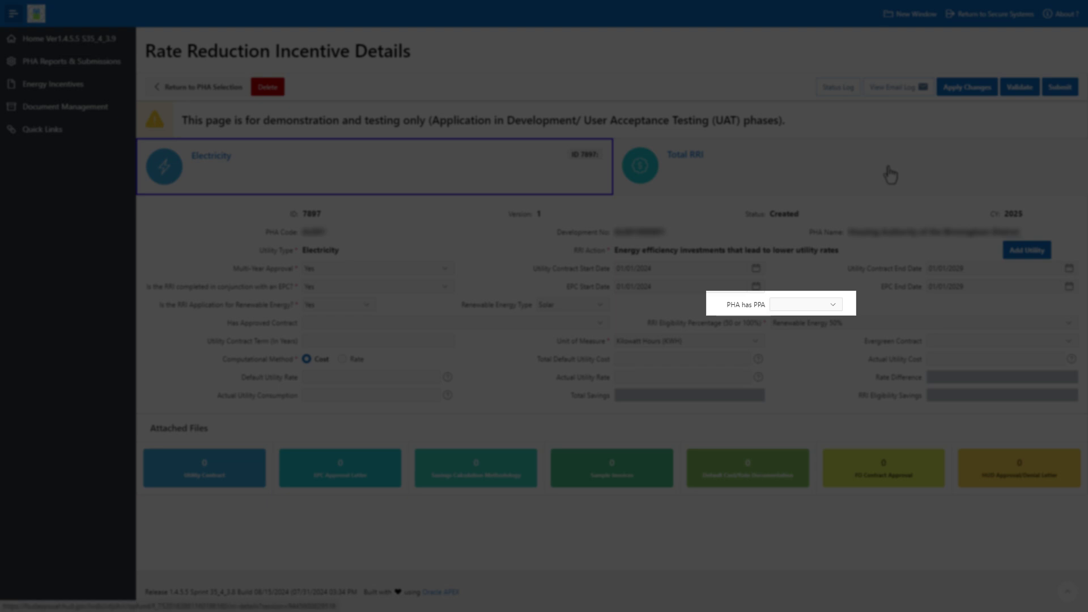
Set PHA has PPA to Yes and PPA Term (In Years) to 2.
click(833, 309)
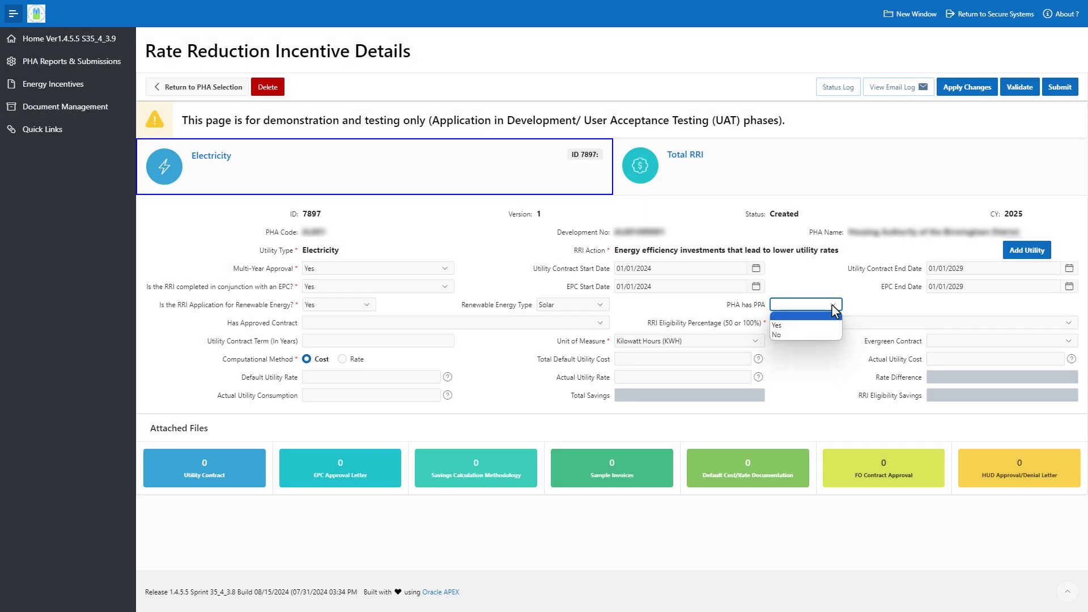
click(826, 326)
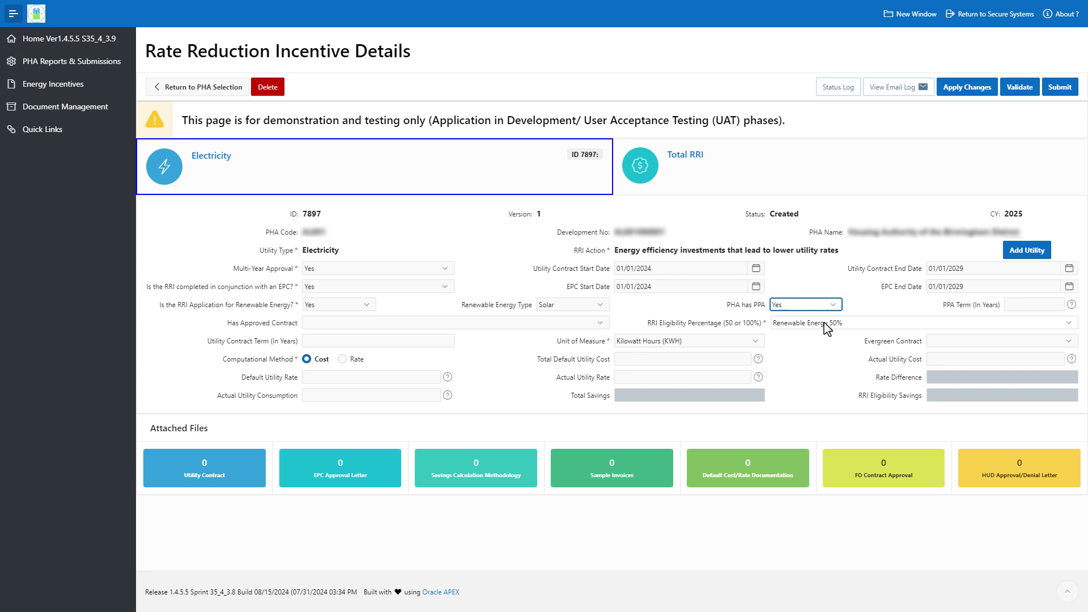
click(927, 309)
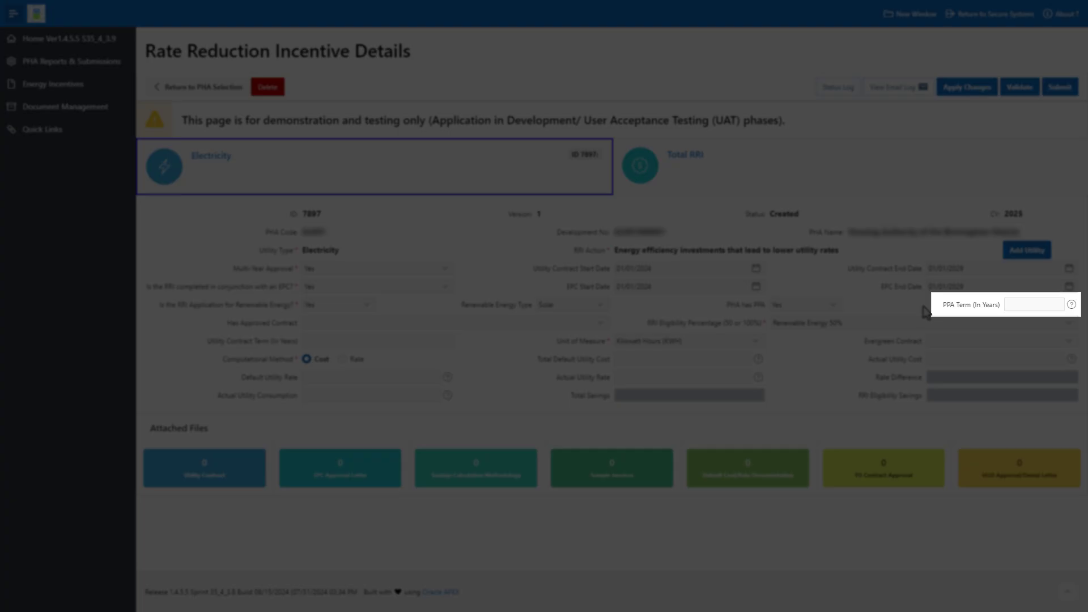
click(1038, 300)
text(2)
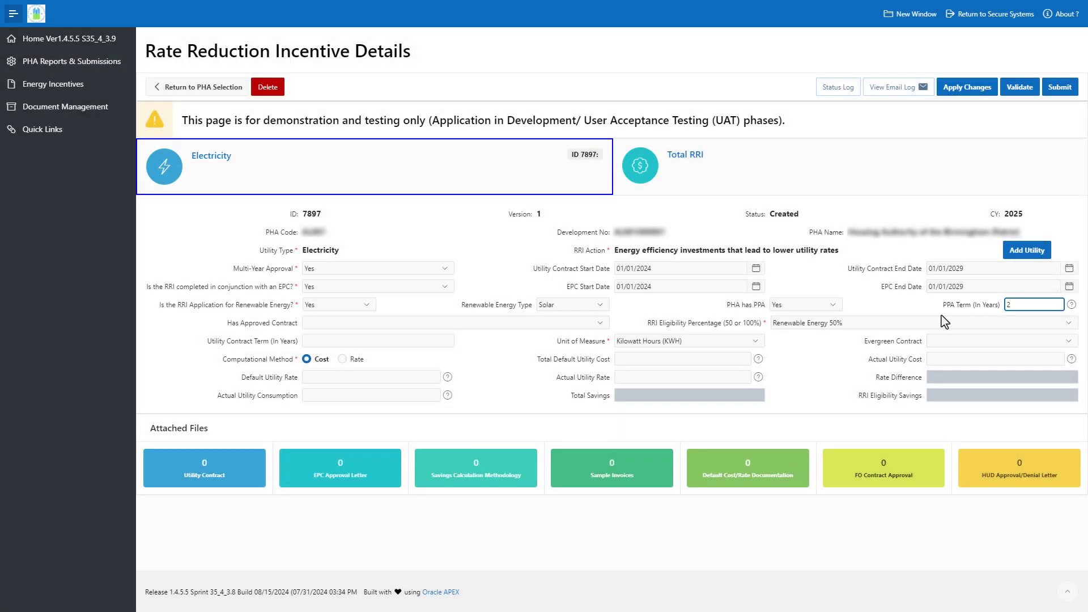
click(893, 305)
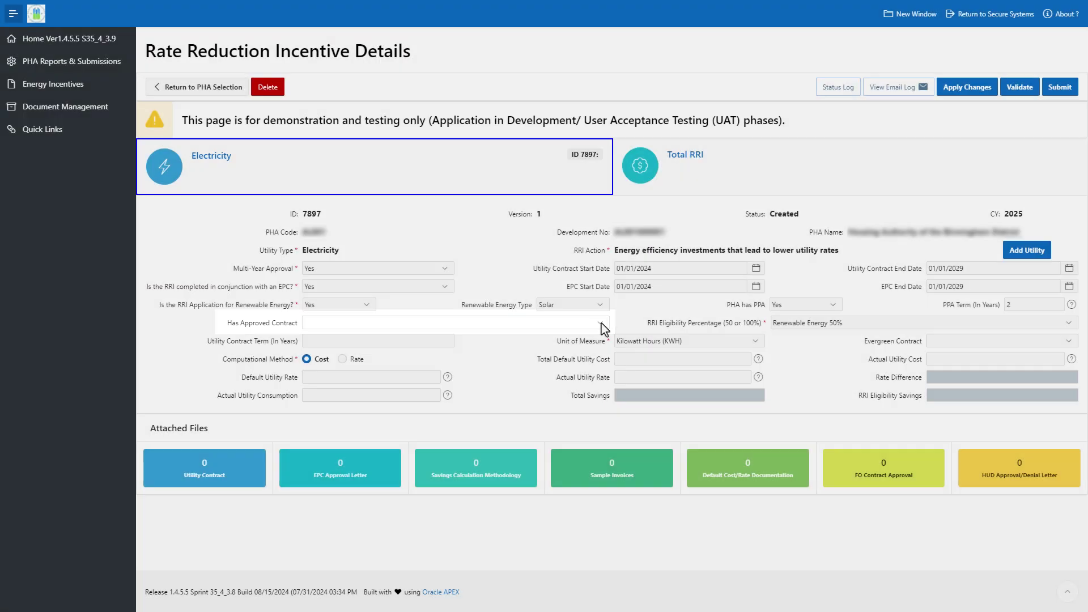
Set Has Approved Contract to 'PPA executed in conjunction with EPC', contract term 5 years, Evergreen No.
click(602, 325)
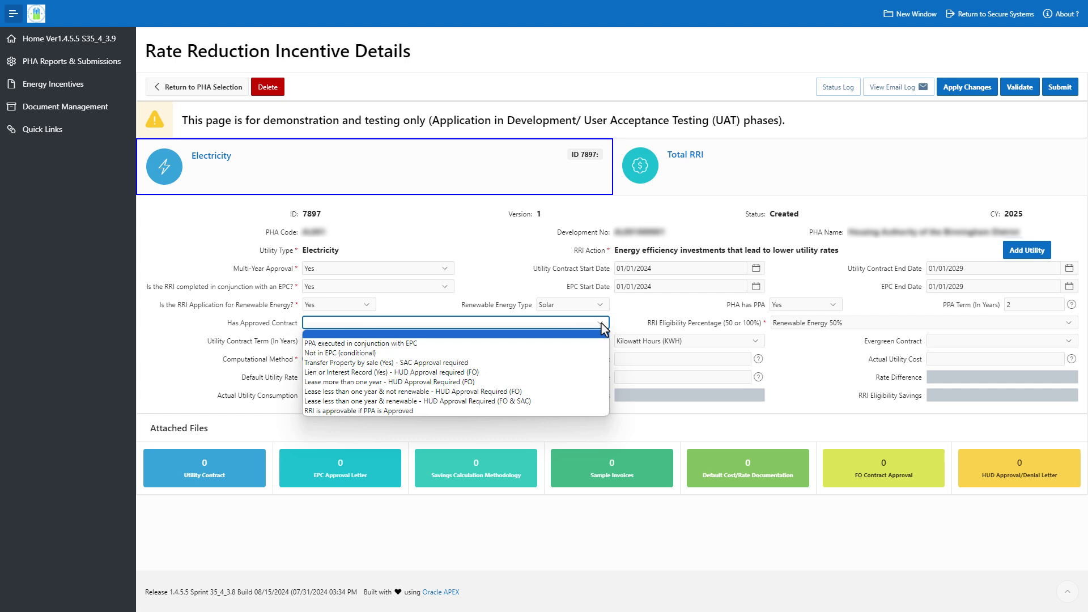
click(582, 344)
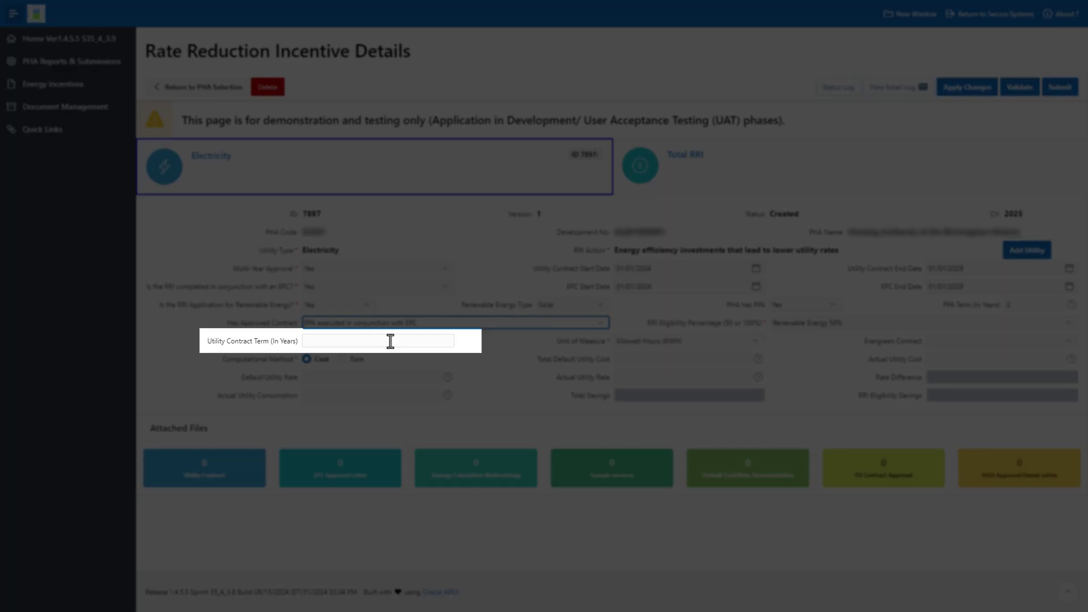
click(391, 341)
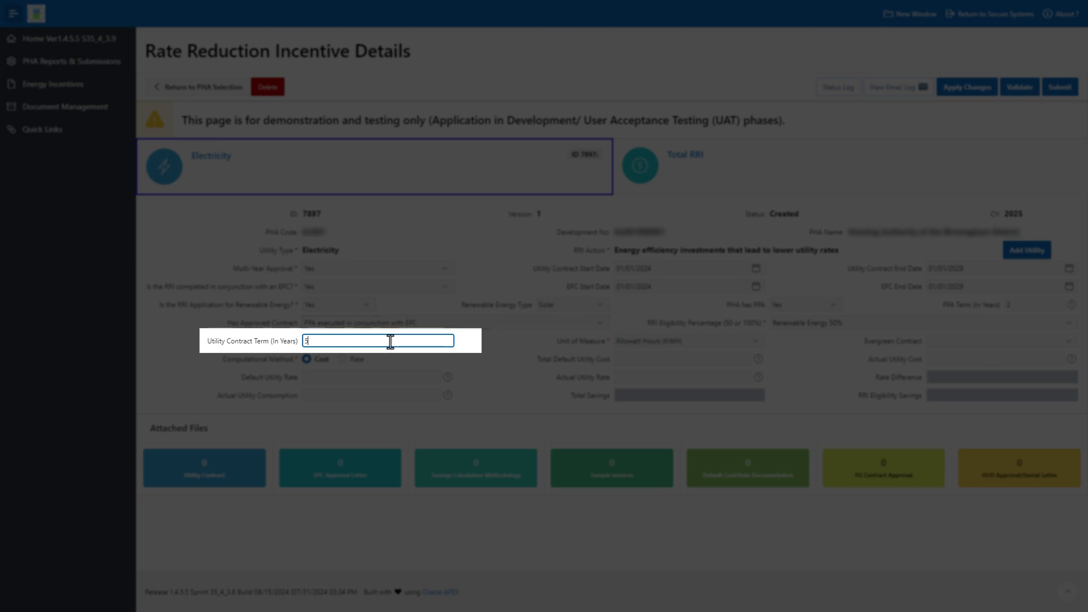
click(490, 346)
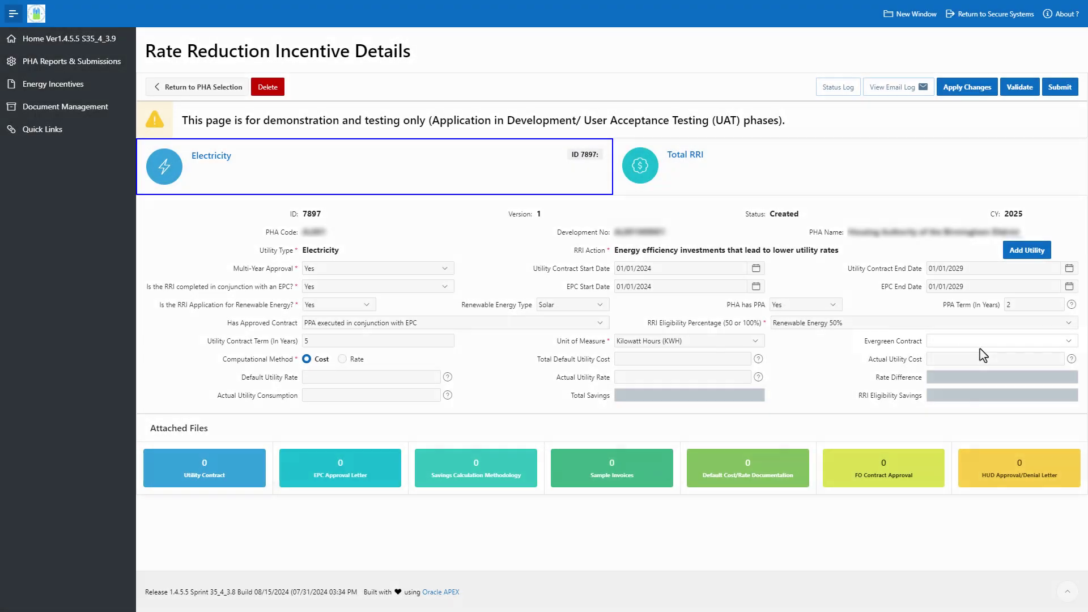
click(991, 341)
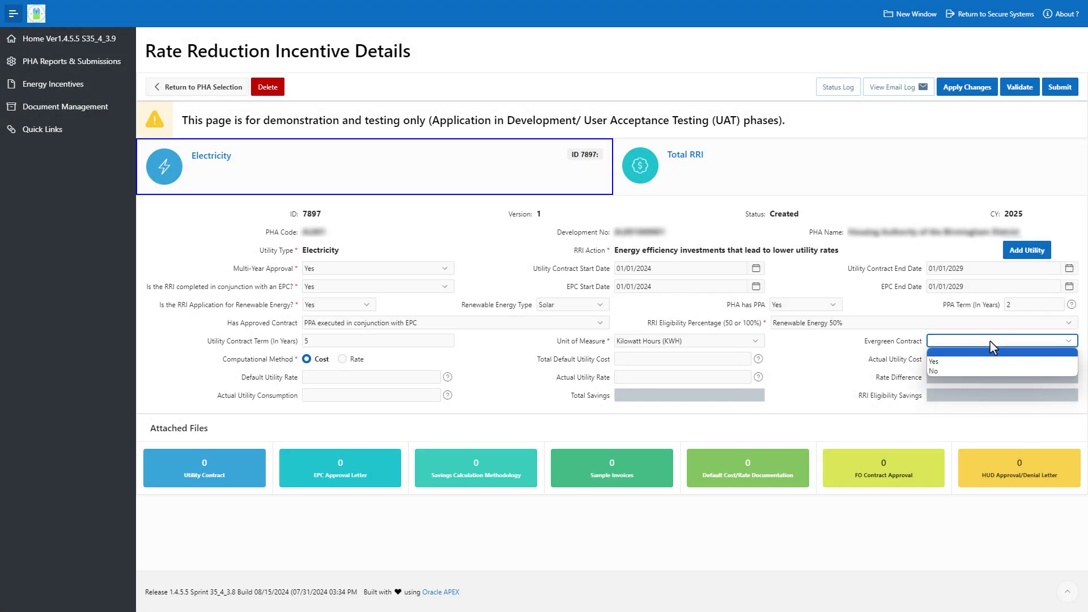
click(970, 370)
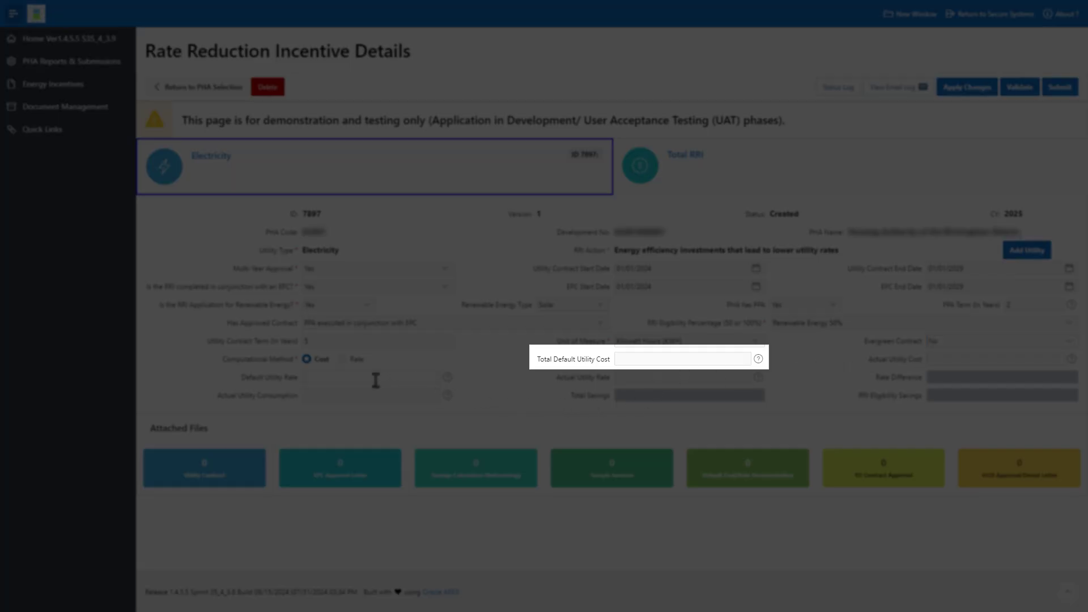
Enter 13,000 as Total Default Utility Cost, replacing a mistyped 0.13.
click(665, 360)
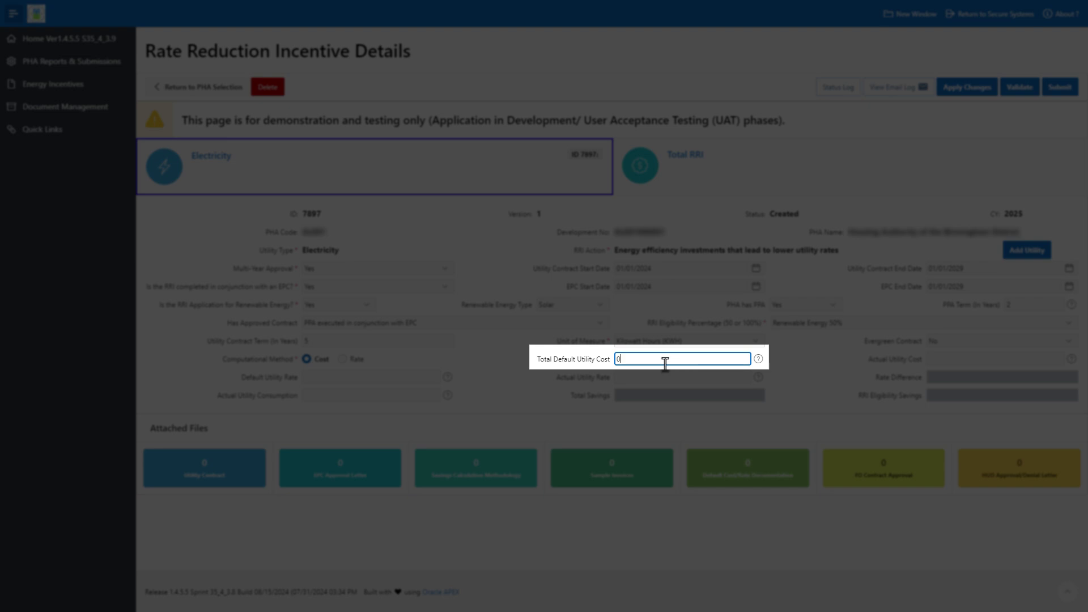
text(0.13)
key(ctrl+a)
text(13,000)
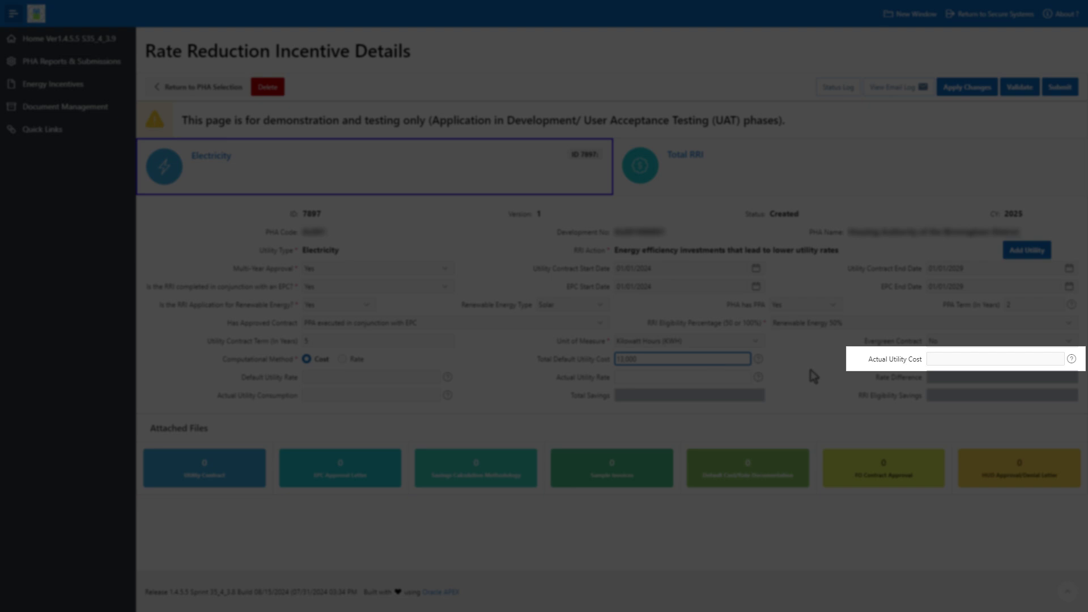
Enter Actual Utility Cost 10,000 and Actual Utility Consumption 15,000.
click(967, 357)
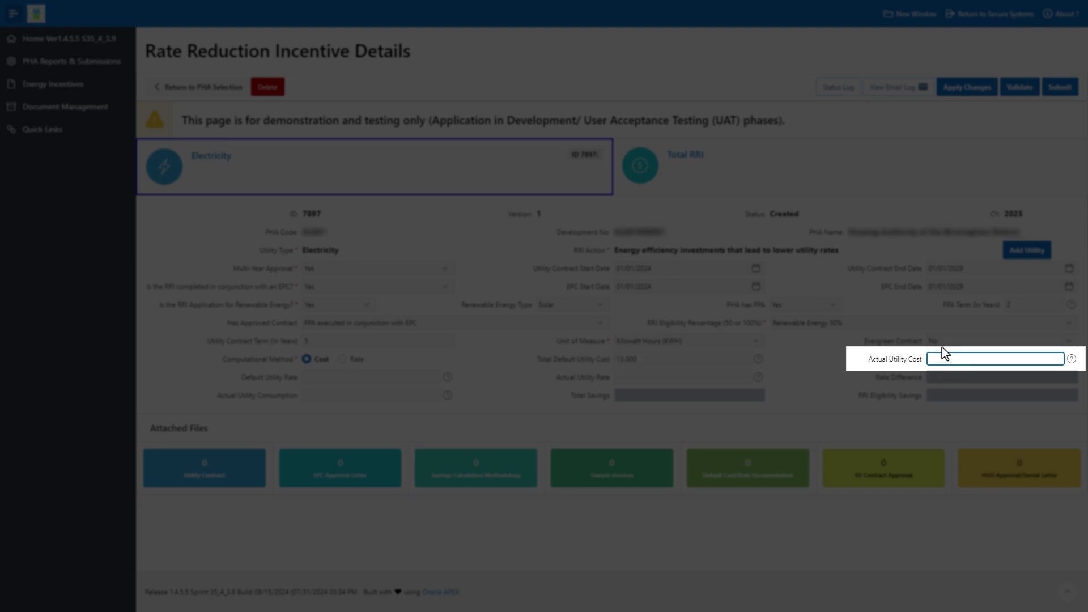
text(10,000)
click(816, 379)
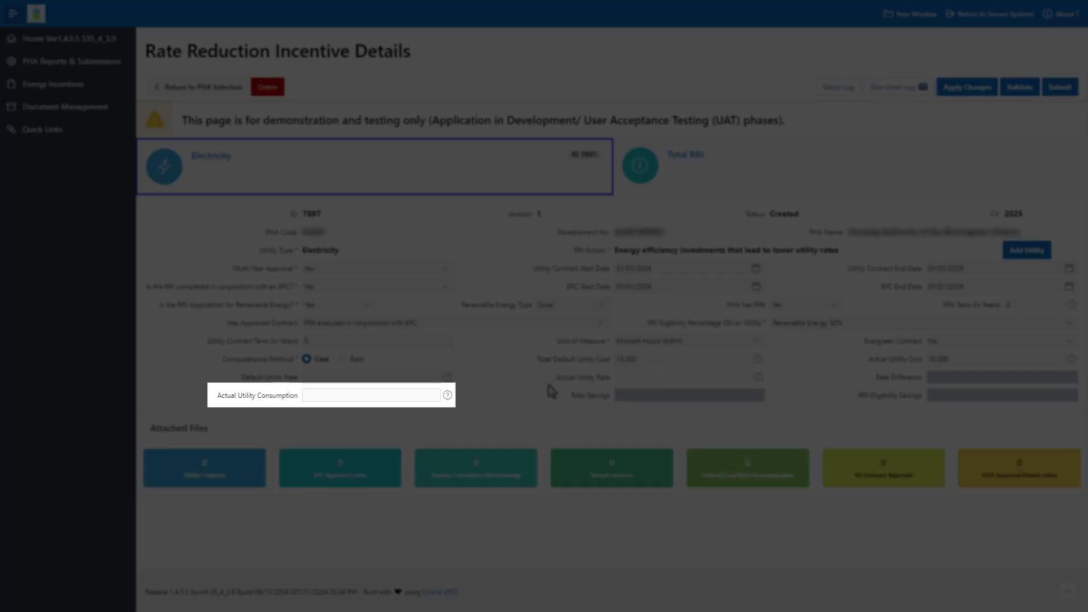
click(369, 397)
text(1)
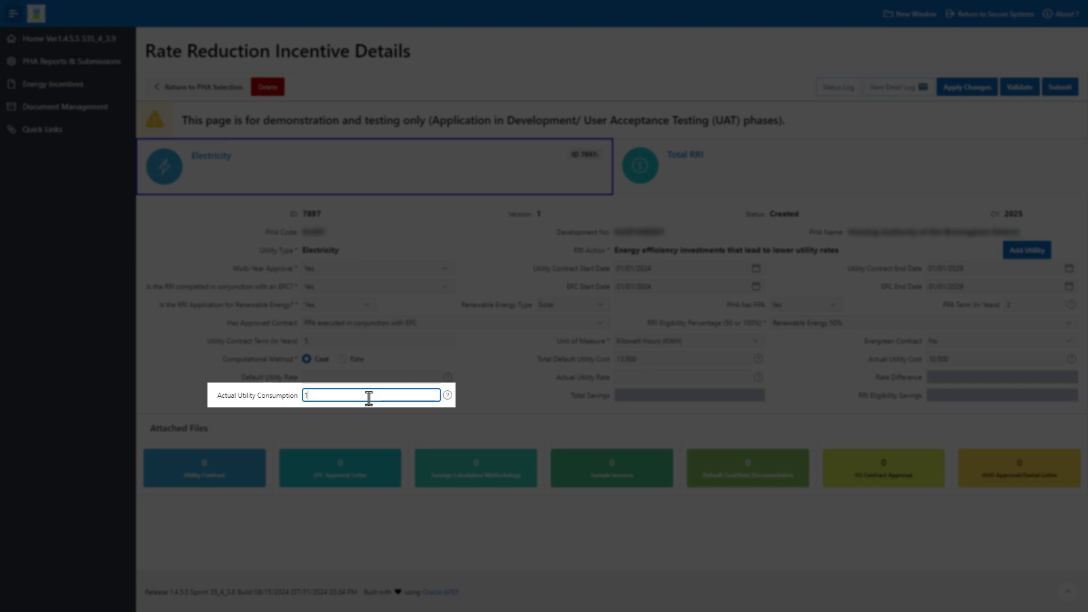
text(5,000)
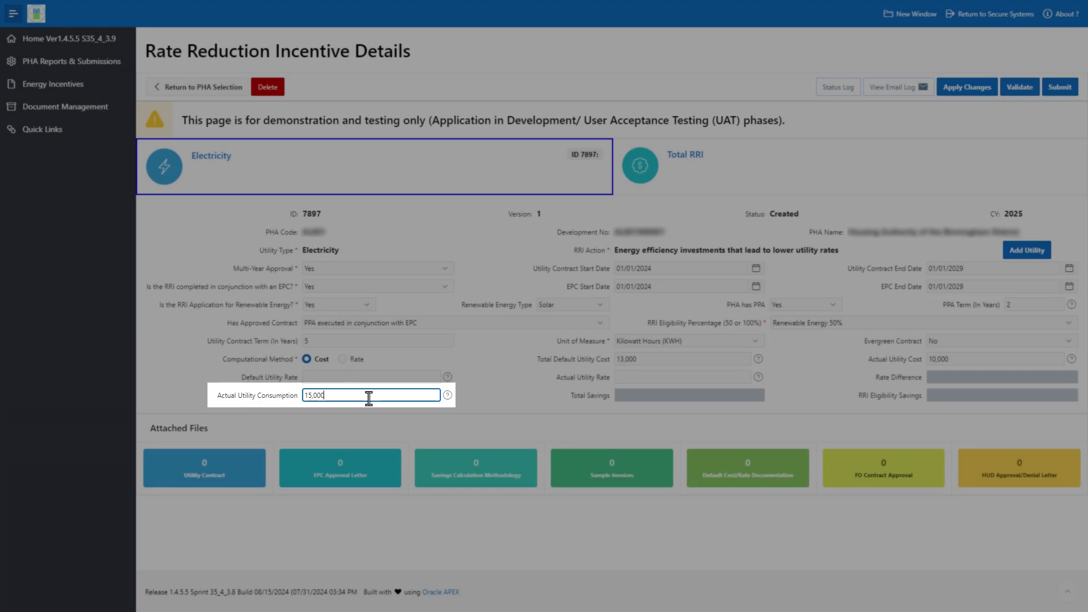
click(503, 415)
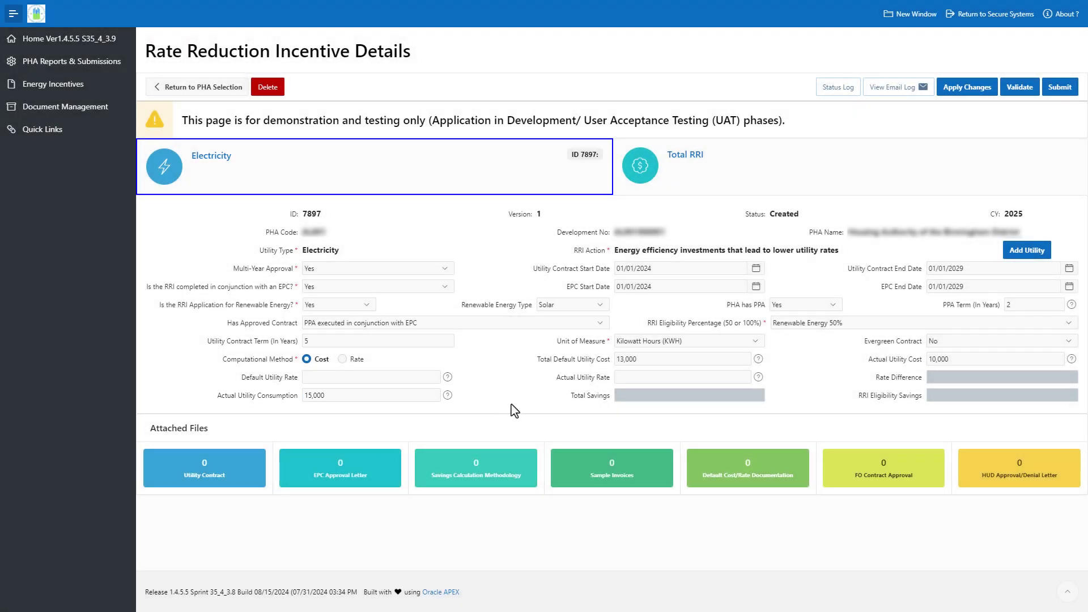
Save the electricity RRI, giving 3,000 total and 1,500 eligibility savings, and open Add Utility.
click(961, 90)
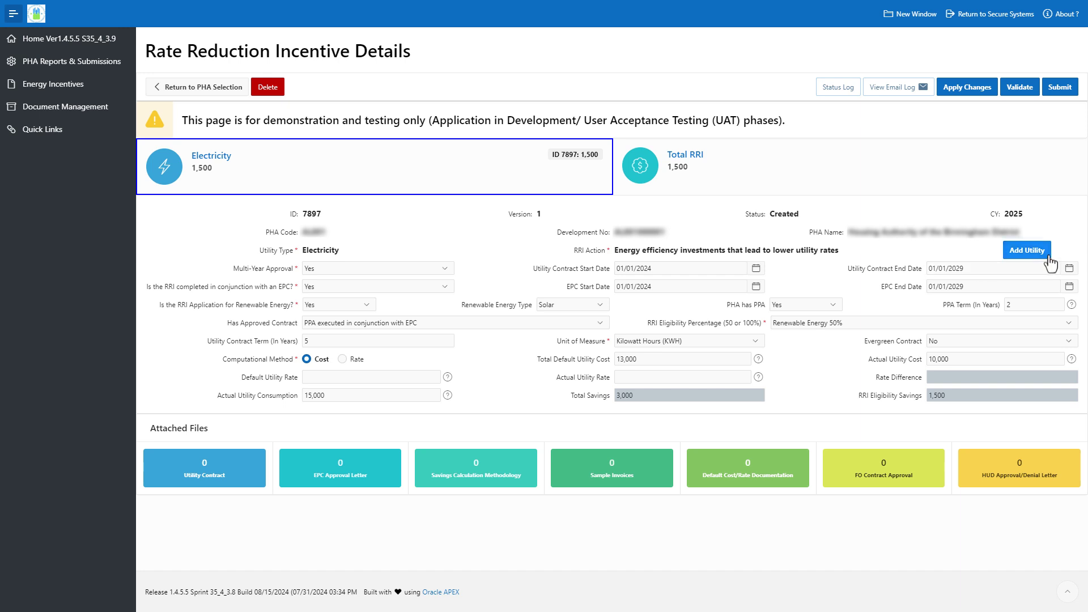
click(1027, 251)
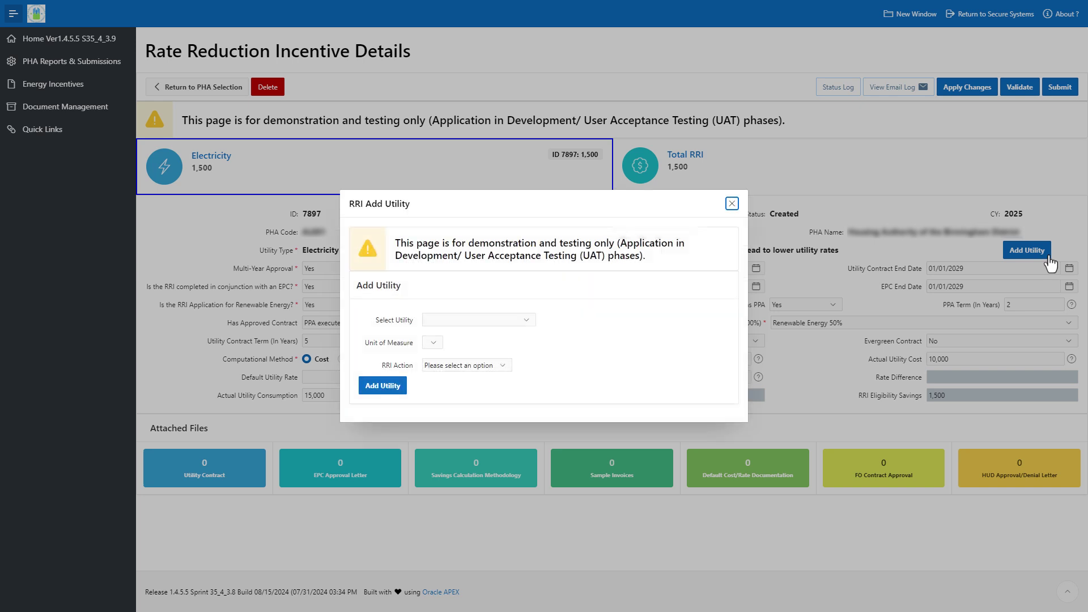
Choose Gas in 100 cubic feet (CCF) with the energy efficiency investments RRI action.
click(525, 321)
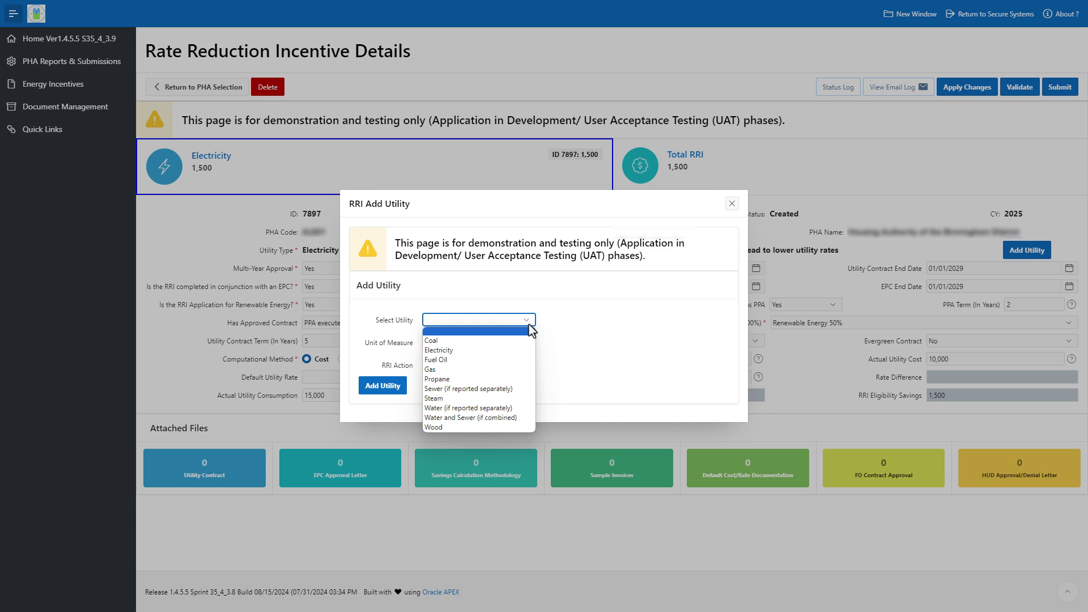
click(528, 371)
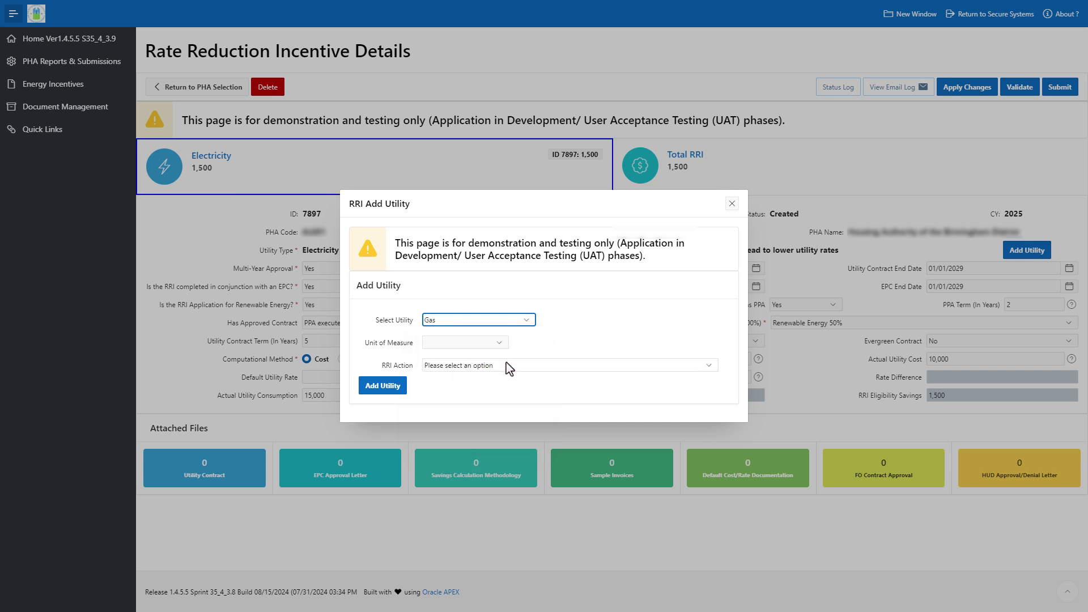
click(499, 343)
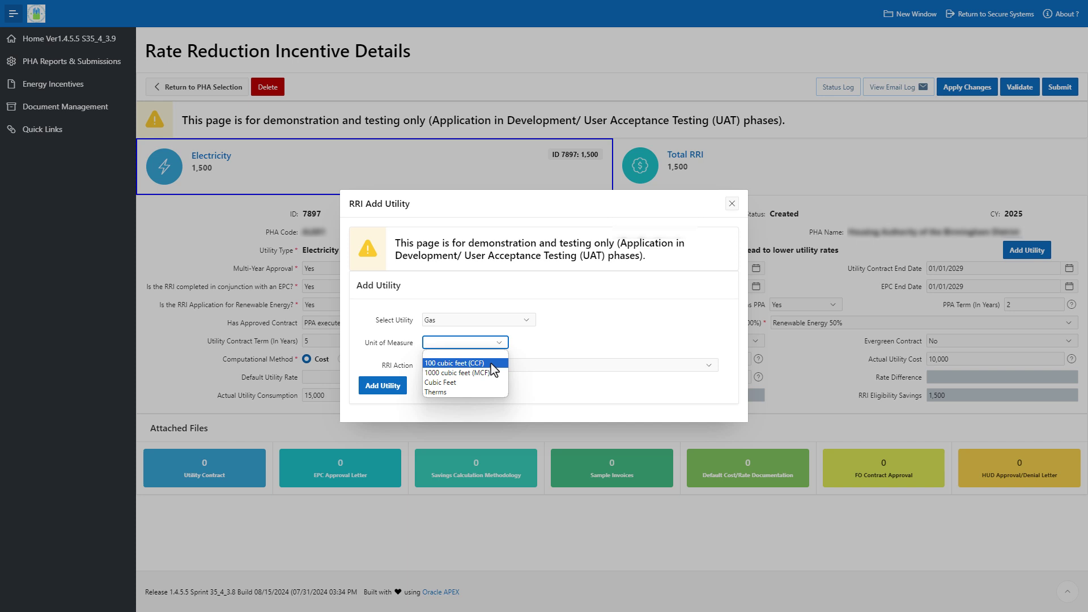
click(491, 366)
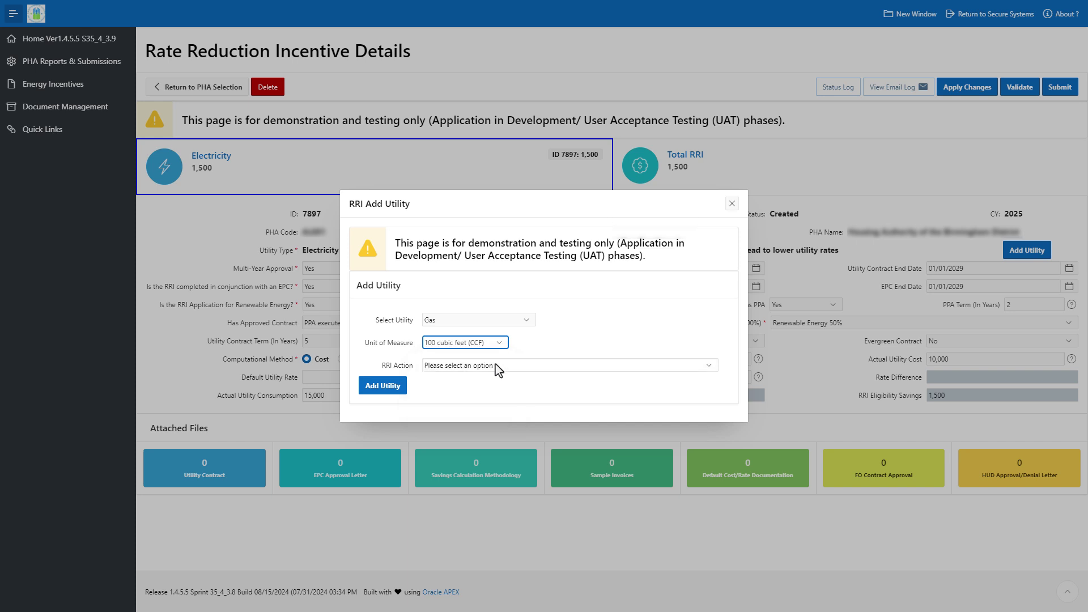
click(586, 369)
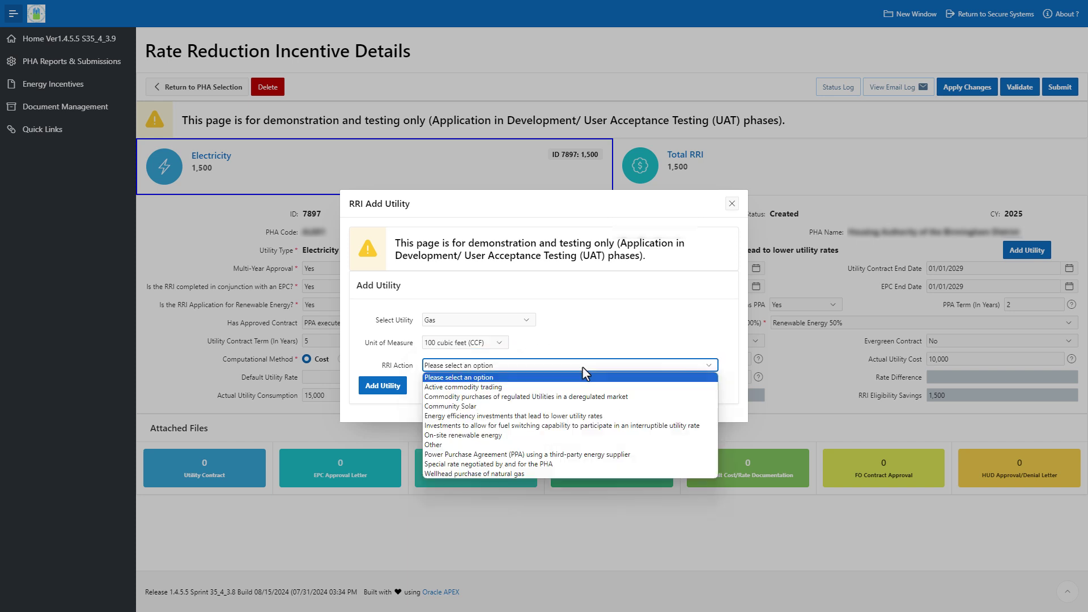
click(574, 417)
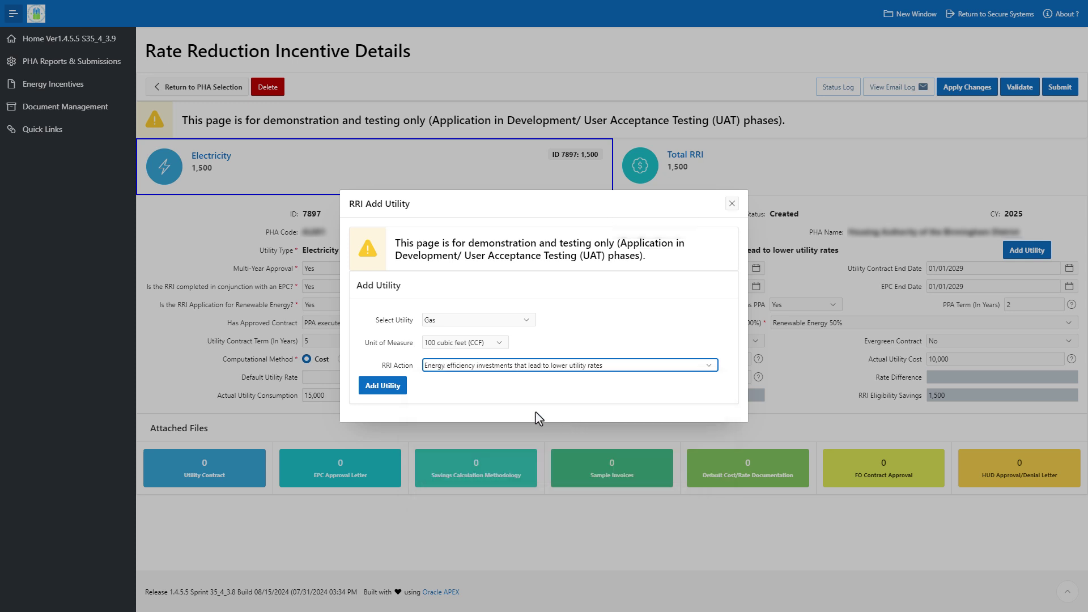
Add and validate Gas RRI 7898 with cost-method savings of 1,500 total and 750 eligible, then list the Electricity RRIs.
click(392, 391)
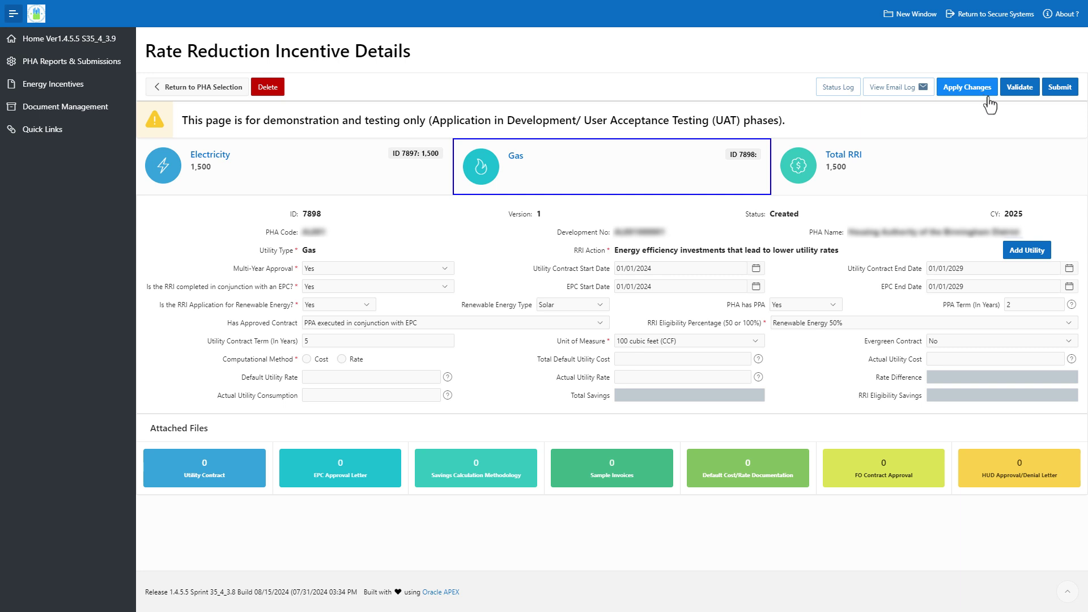
click(1019, 87)
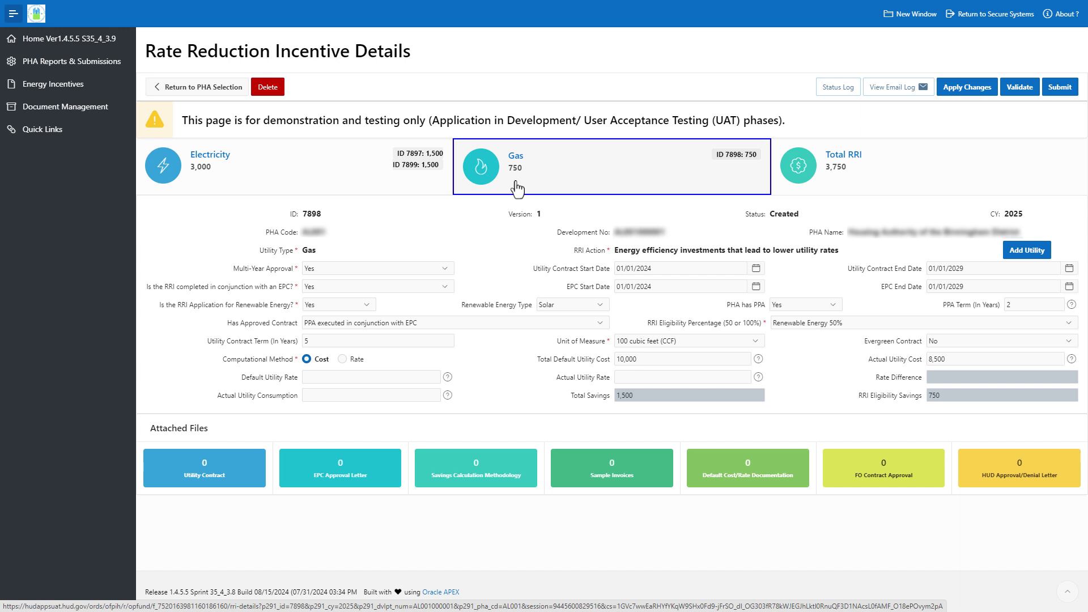
click(326, 183)
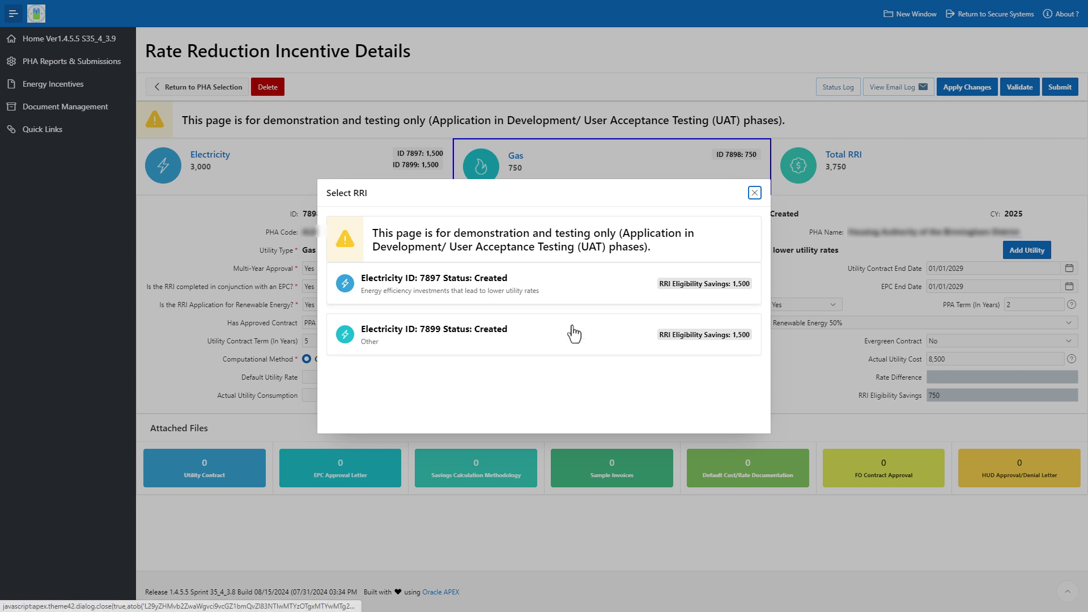
Open Electricity RRI 7897 and its Savings Calculation Methodology attachments window.
click(571, 293)
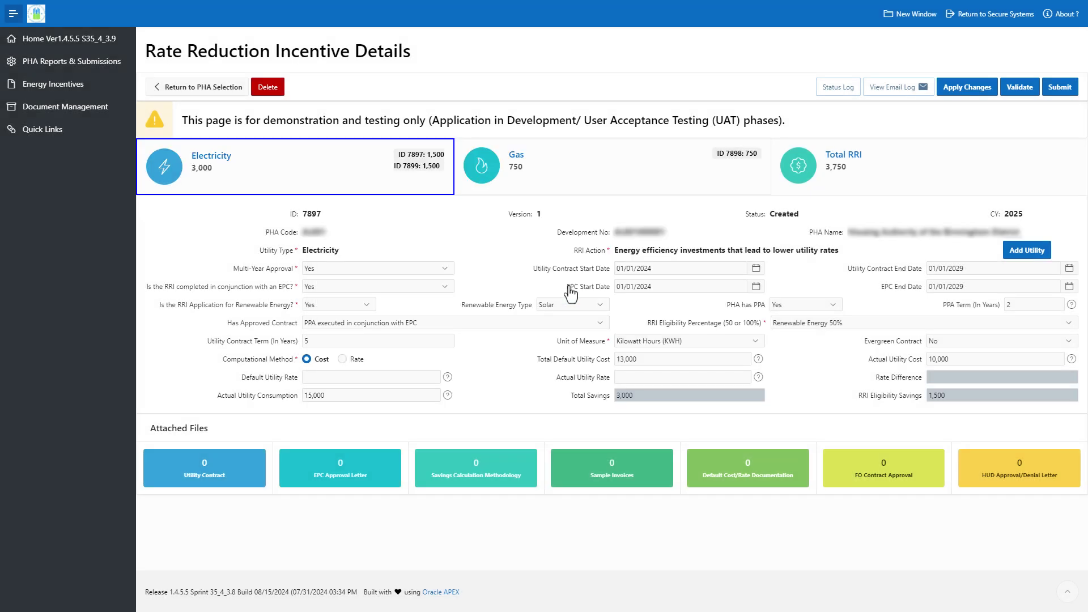
click(403, 182)
click(531, 482)
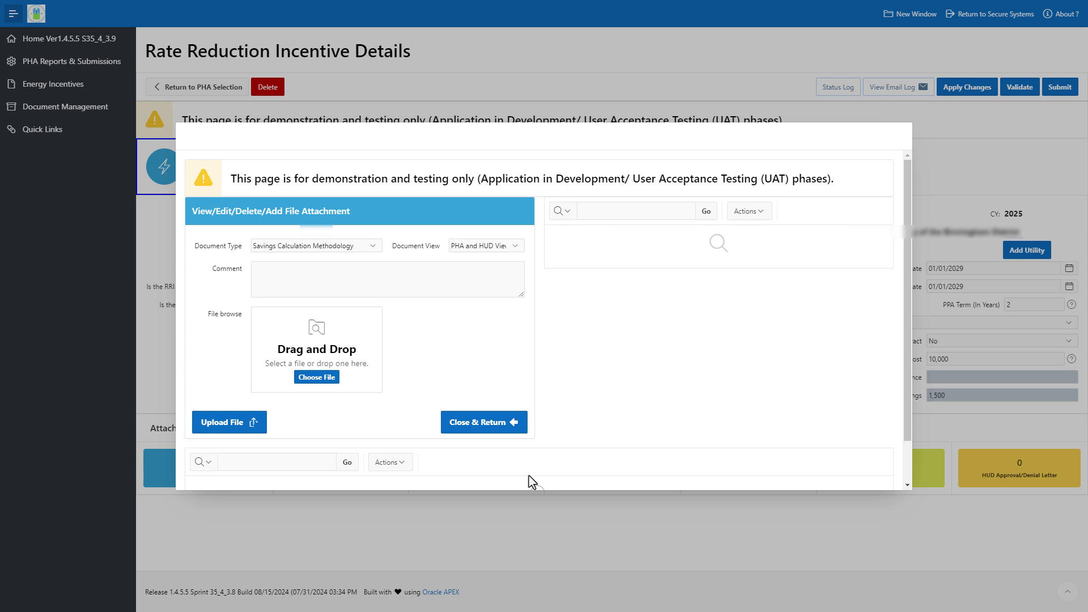
Upload 'Savings Calculation Methodology.pdf' as a Savings Calculation Methodology attachment.
click(371, 248)
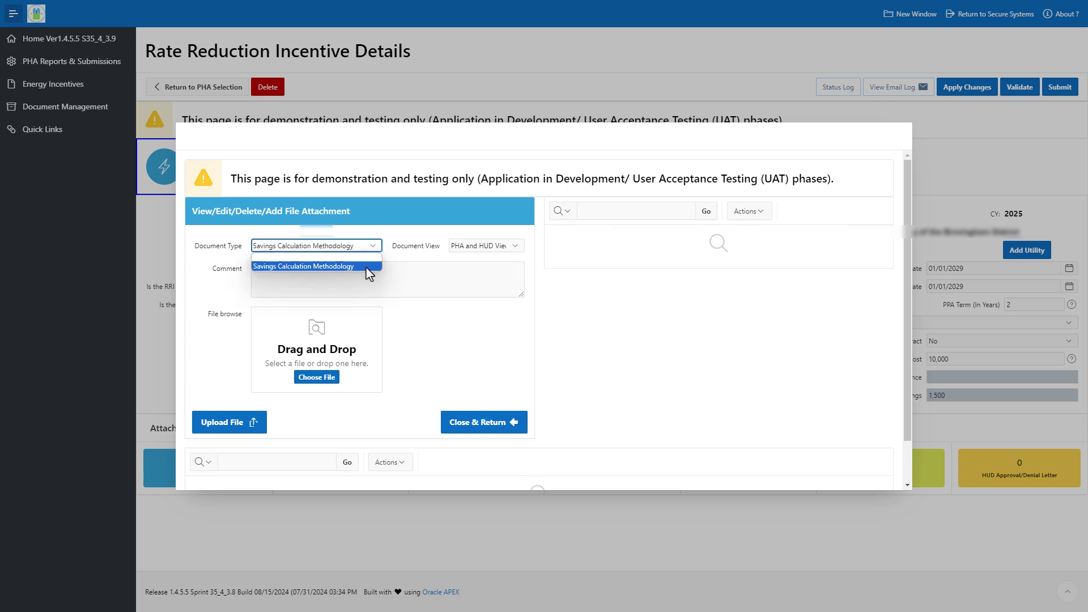
click(366, 268)
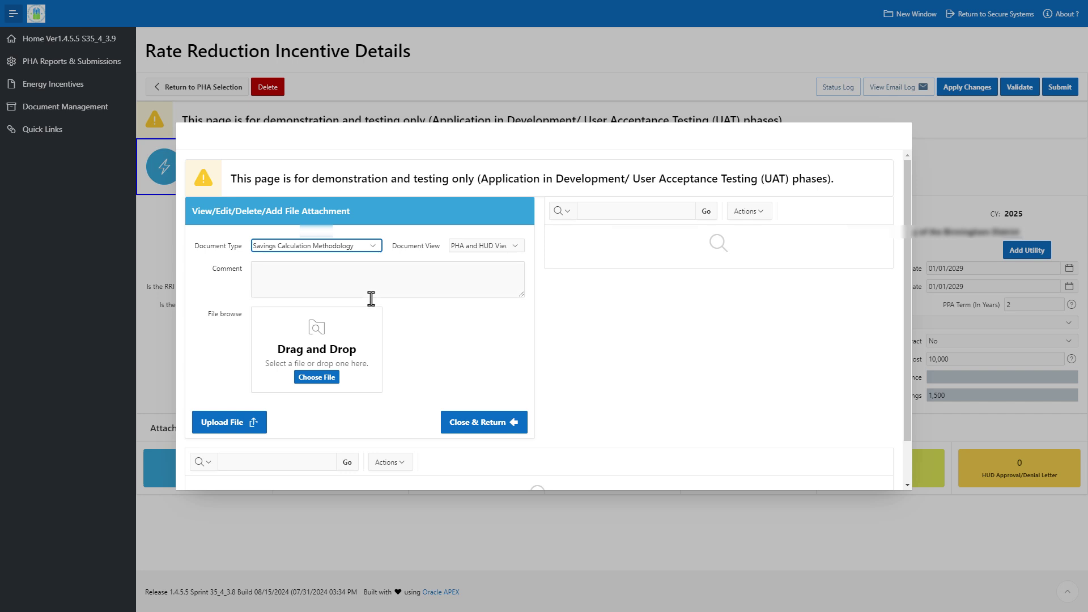
click(336, 382)
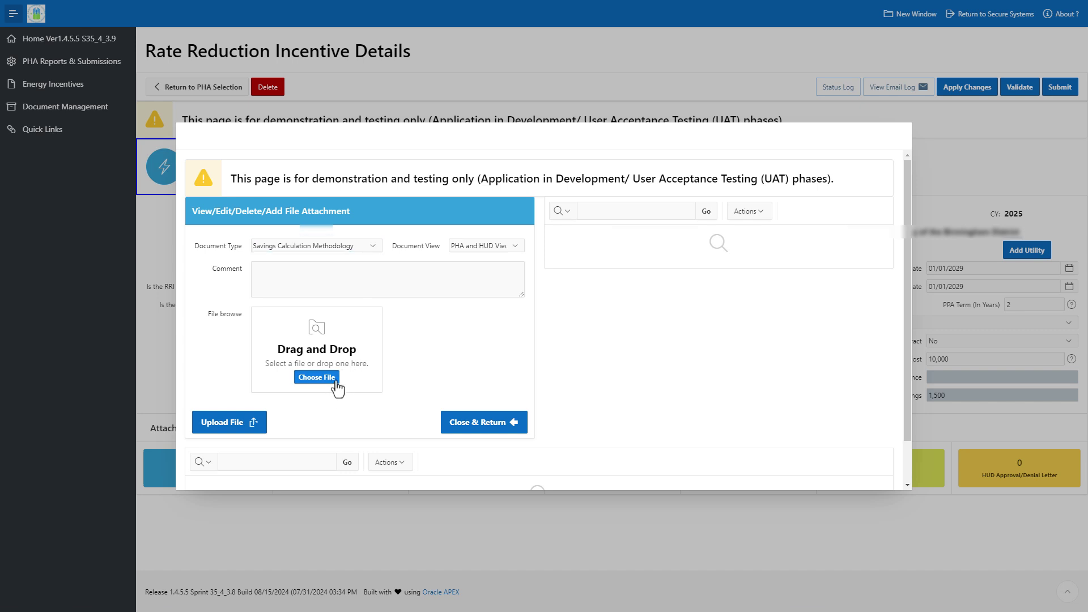
click(250, 141)
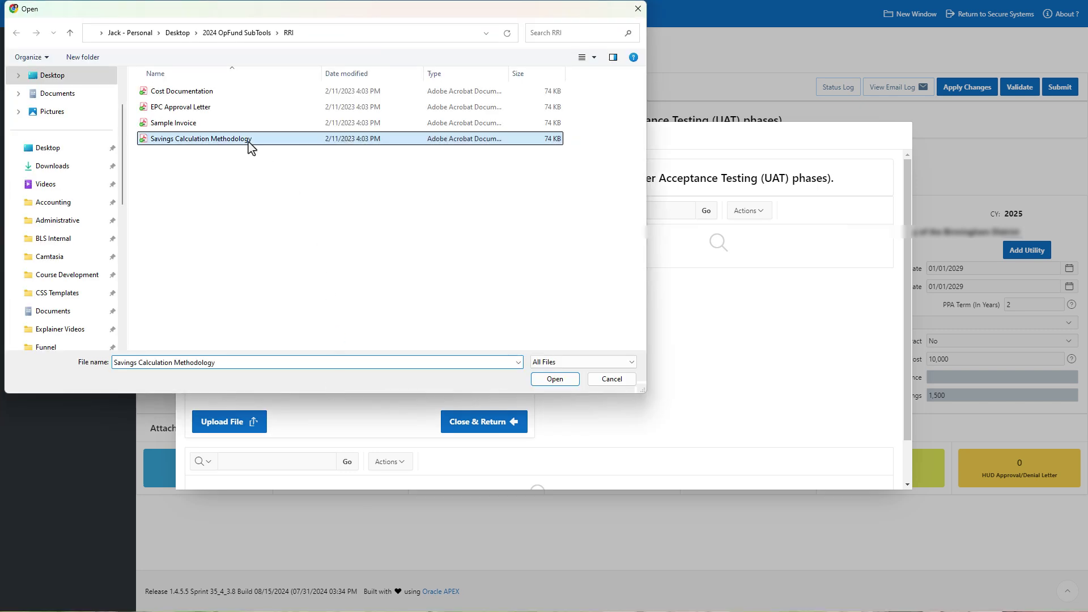
click(553, 381)
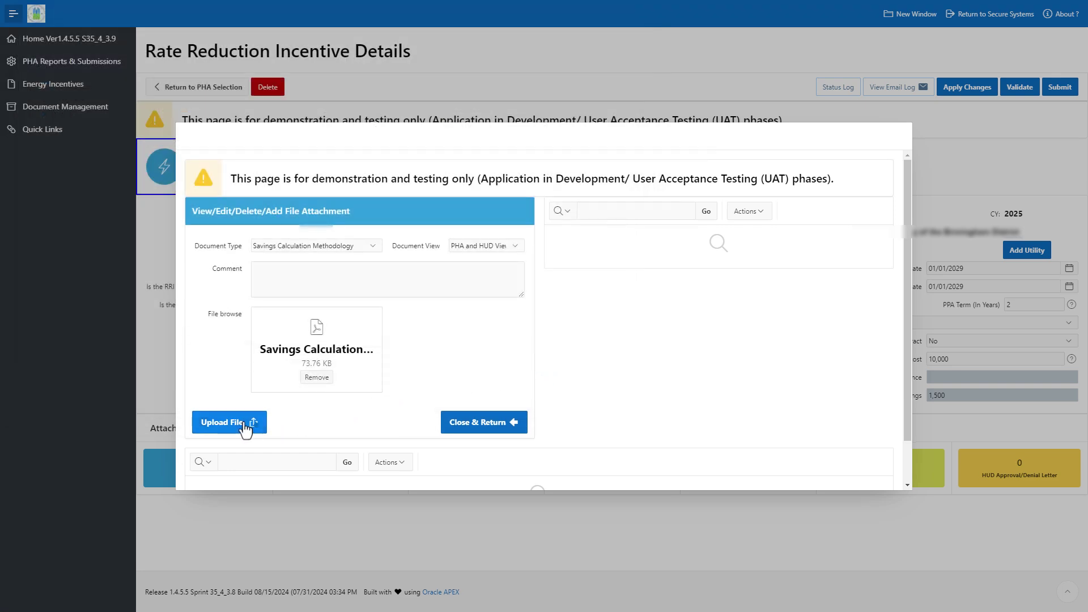
click(240, 423)
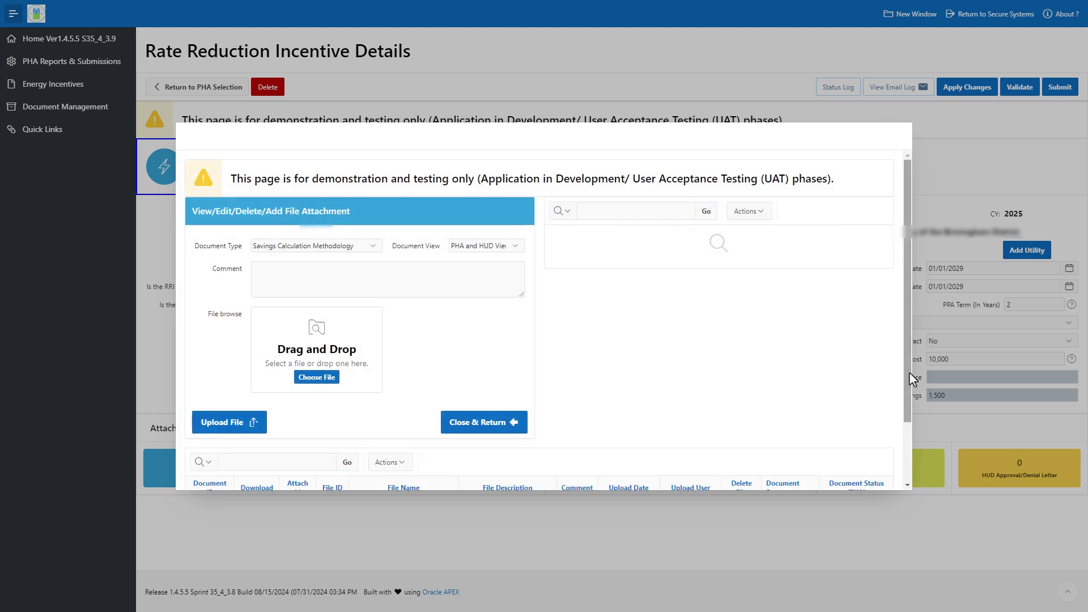
drag(909, 372, 905, 460)
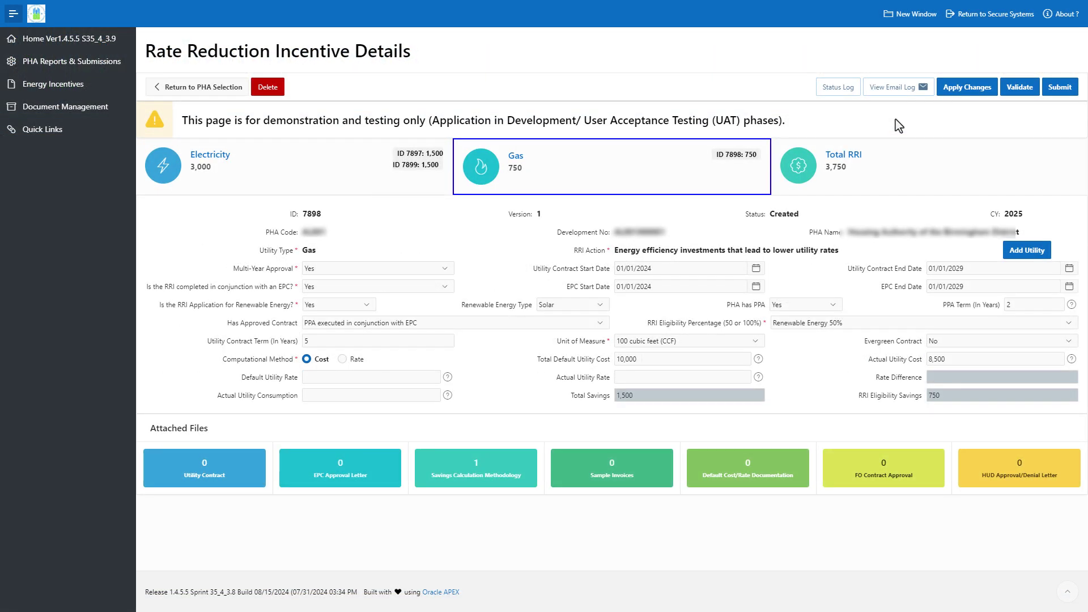
Validate and submit the Gas RRI record.
click(1034, 91)
click(1071, 94)
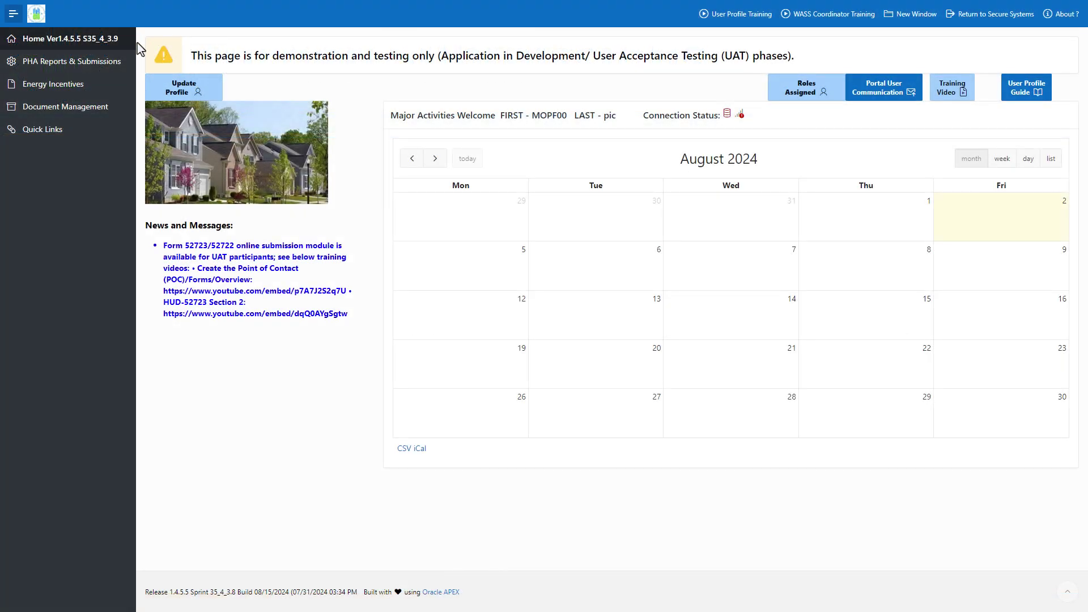
Open returned Electricity RRI 7857 from the PHA Submissions Rate Reduction Incentive (RRI) list.
click(90, 65)
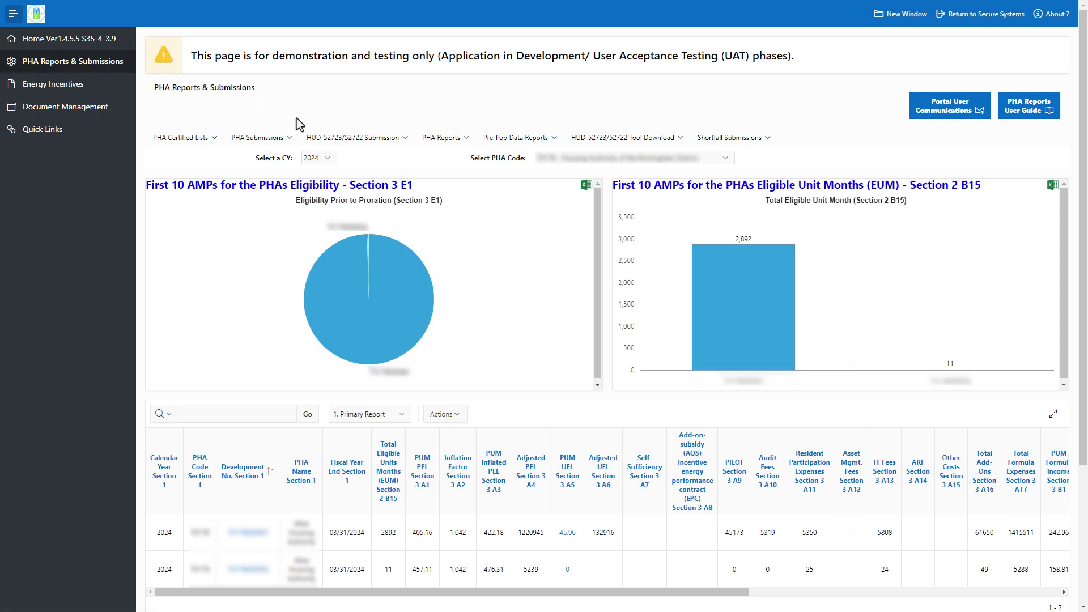
click(292, 141)
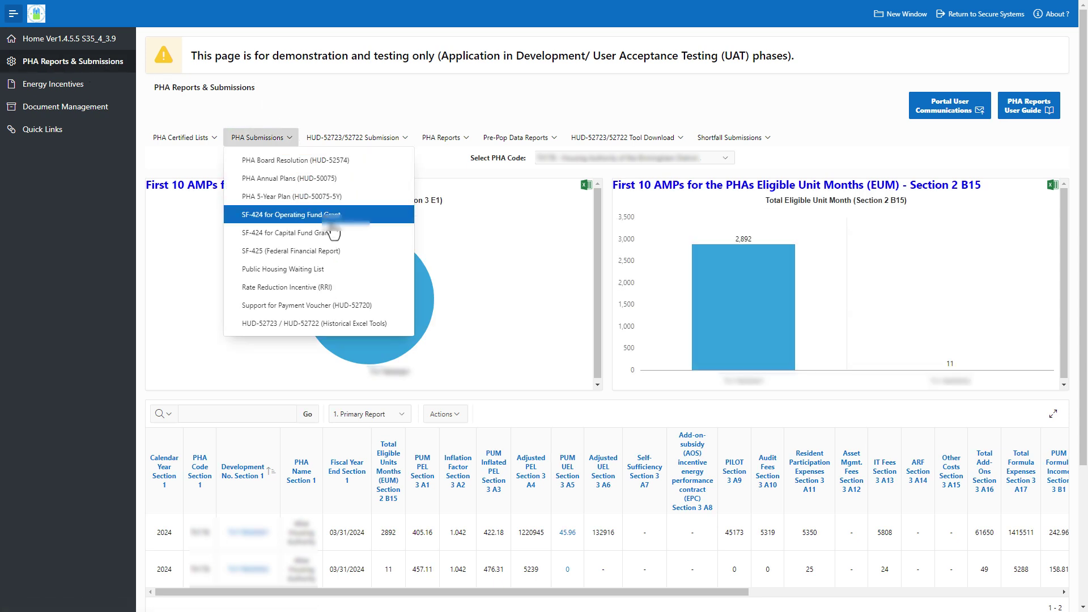
click(351, 295)
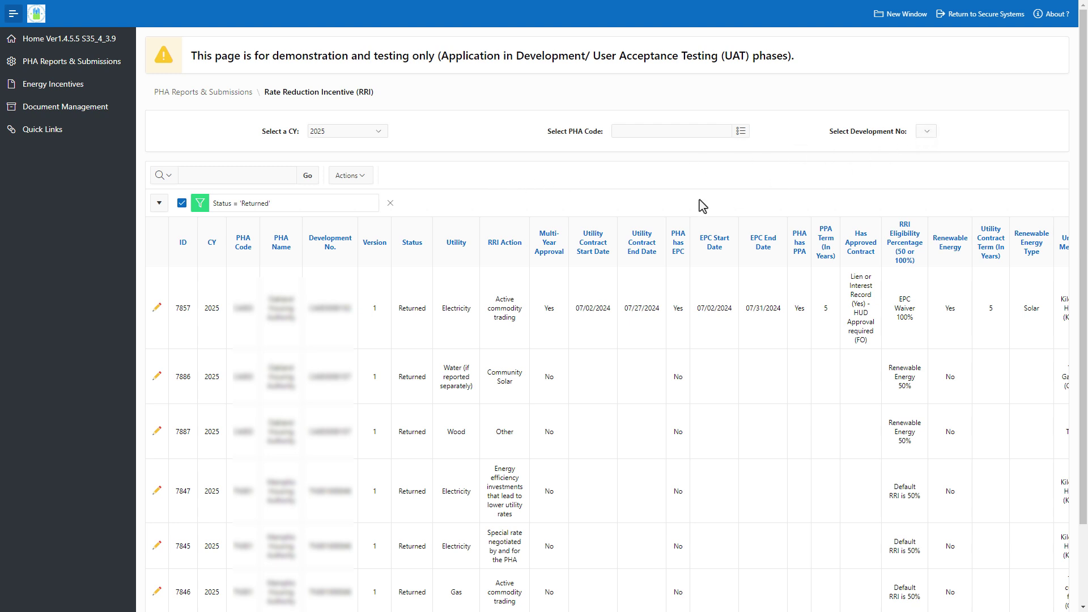
click(156, 307)
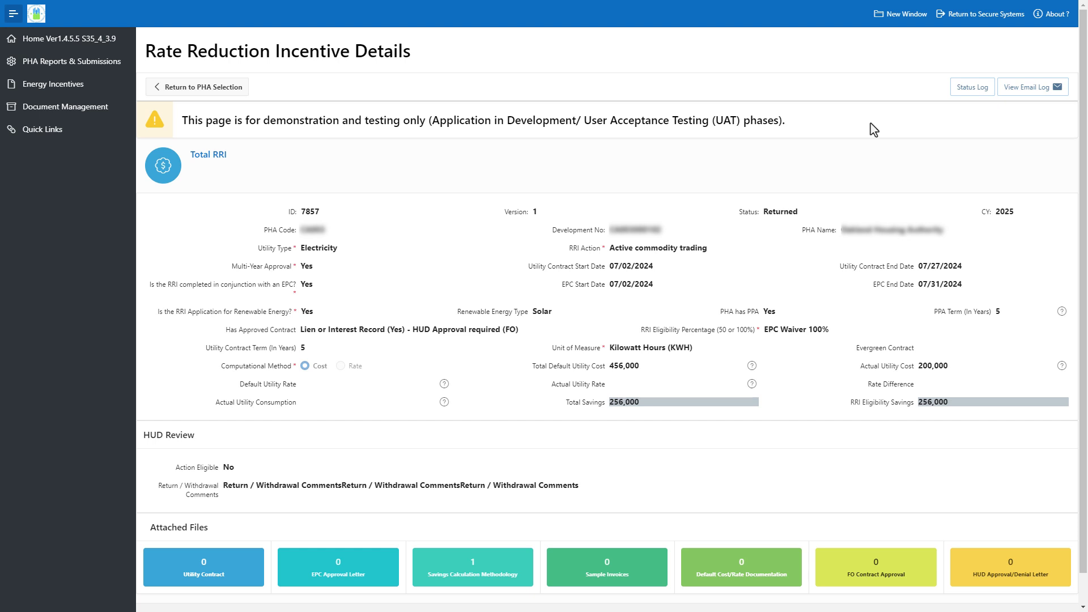
Check RRI 7857's status change history, then bring up its email log.
click(956, 95)
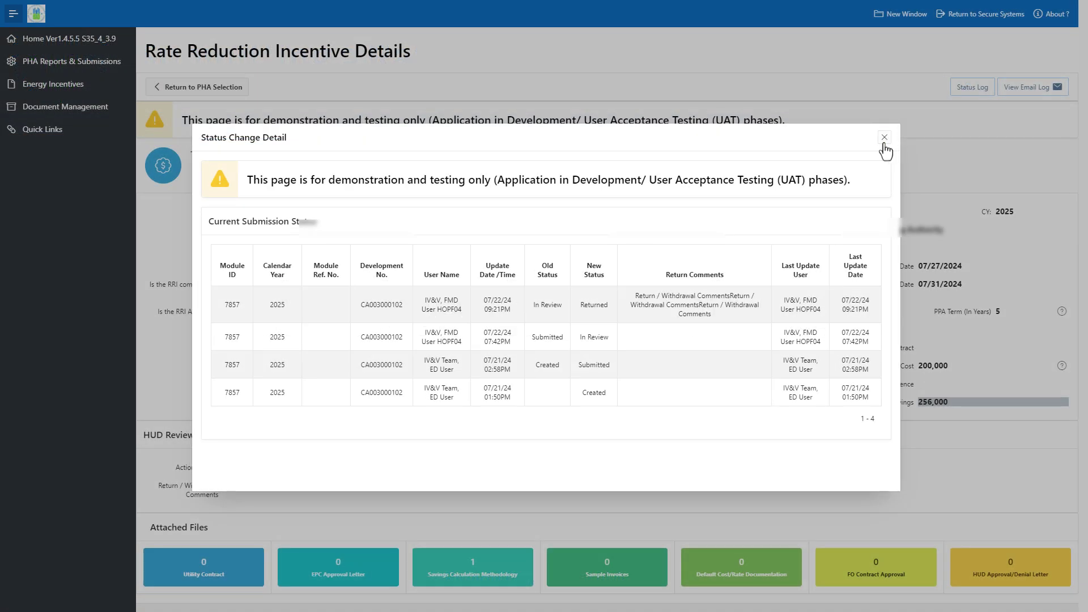
click(884, 144)
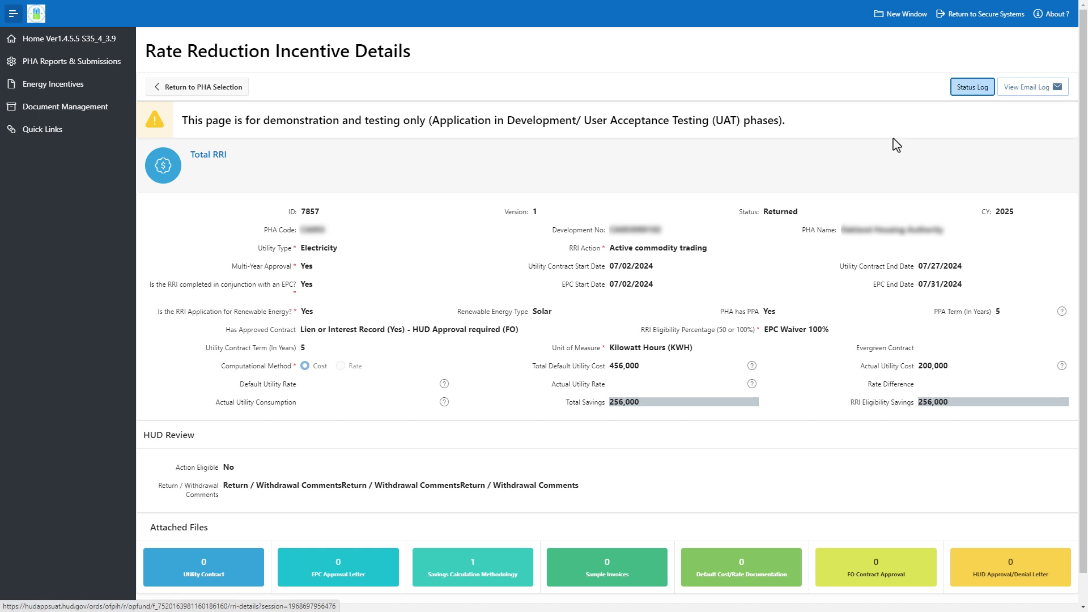
click(946, 120)
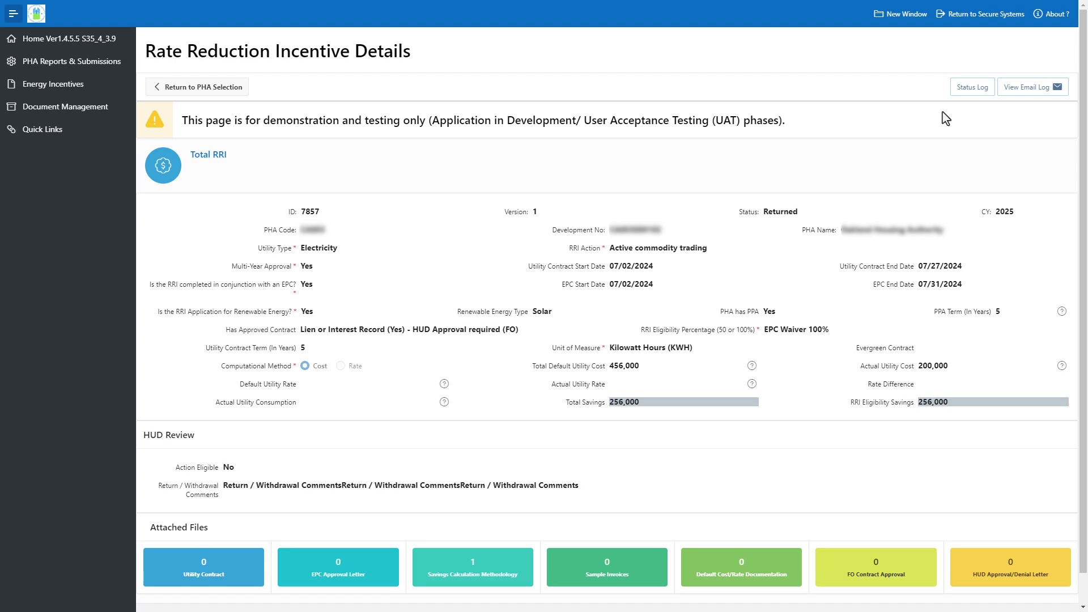
click(1025, 94)
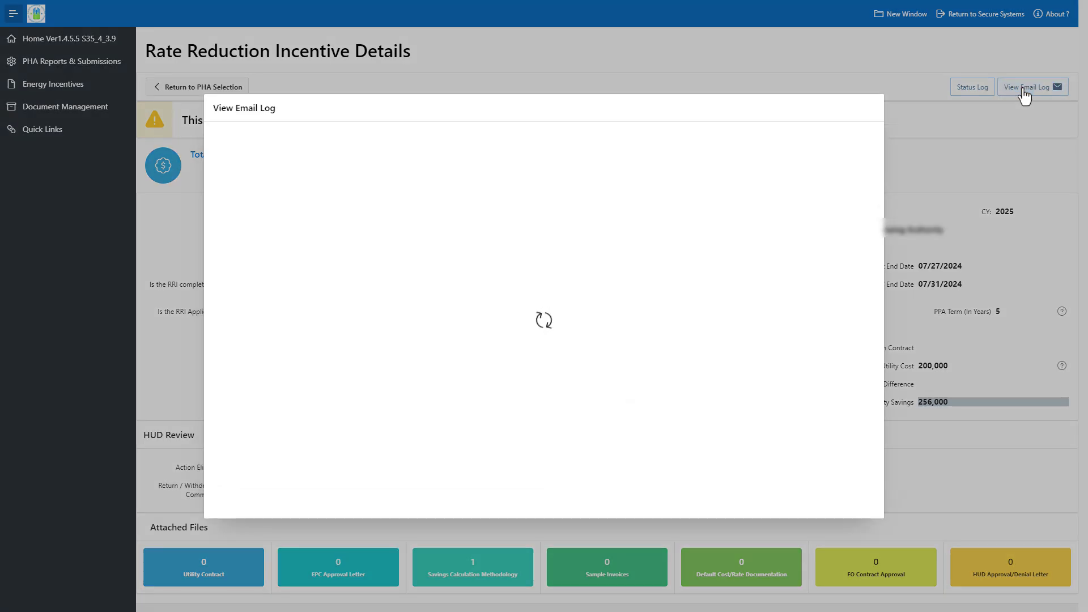